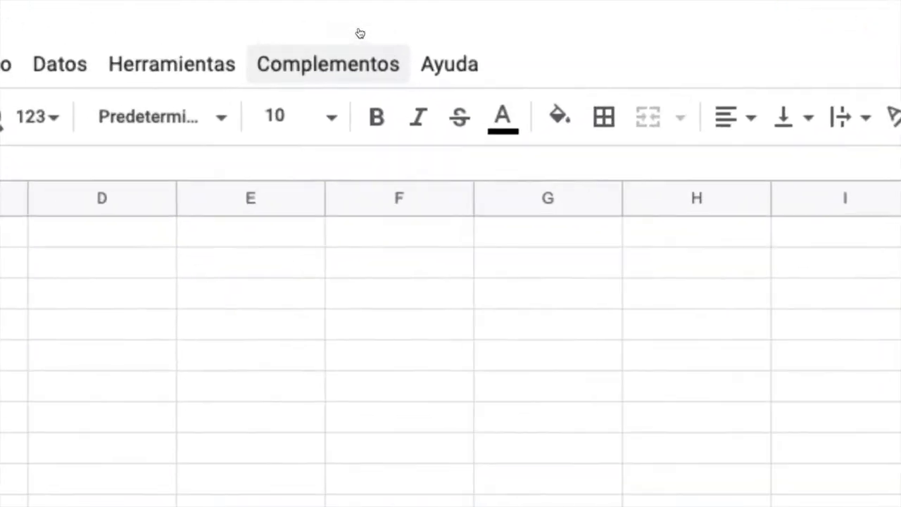
Step: Enable the CoRubrics add-on in the untitled spreadsheet and grant it the account's permissions
{"action": "left_click", "coordinate": [349, 63]}
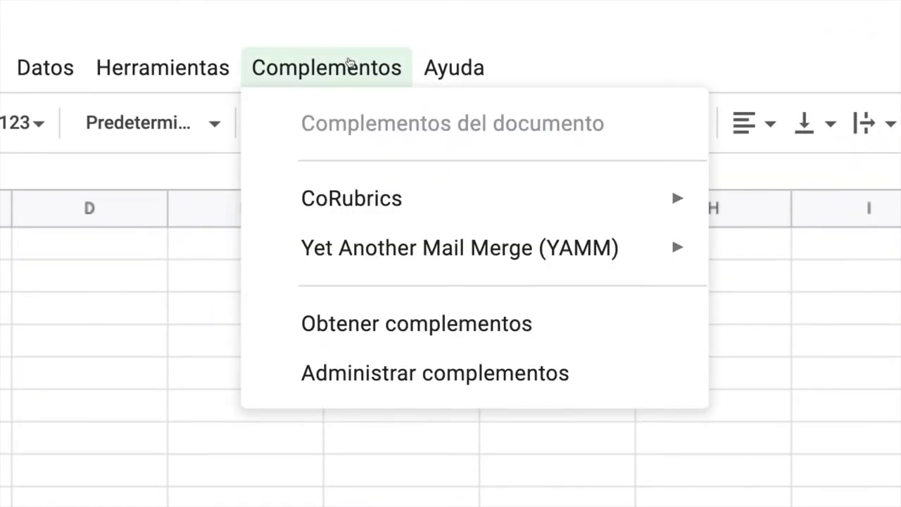
{"action": "mouse_move", "coordinate": [365, 187]}
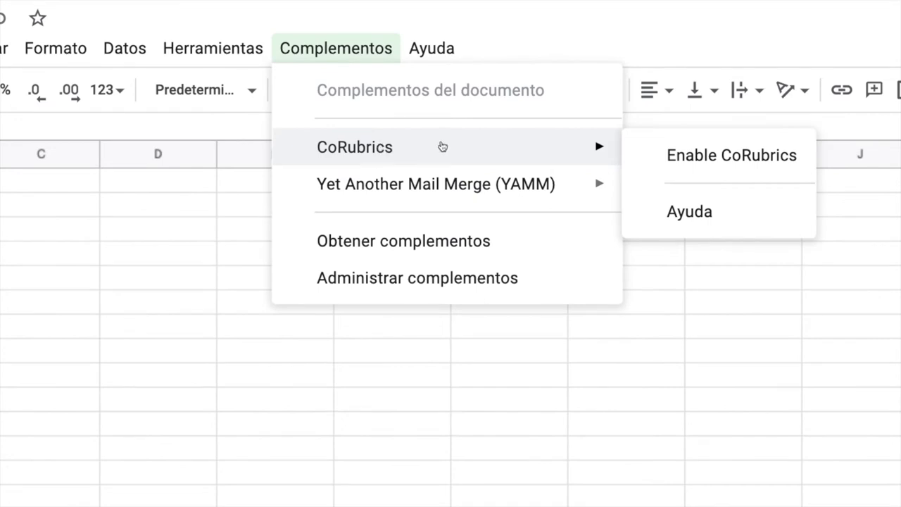
{"action": "left_click", "coordinate": [682, 155]}
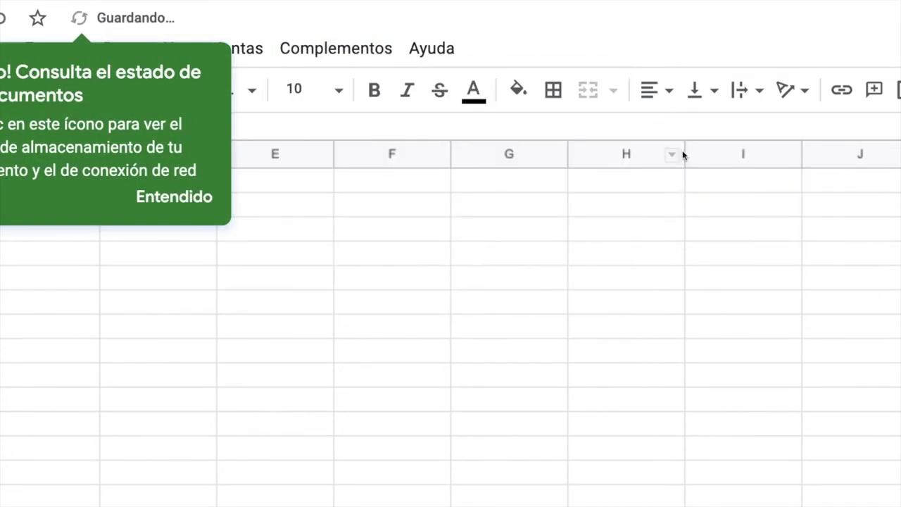
{"action": "left_click", "coordinate": [778, 283]}
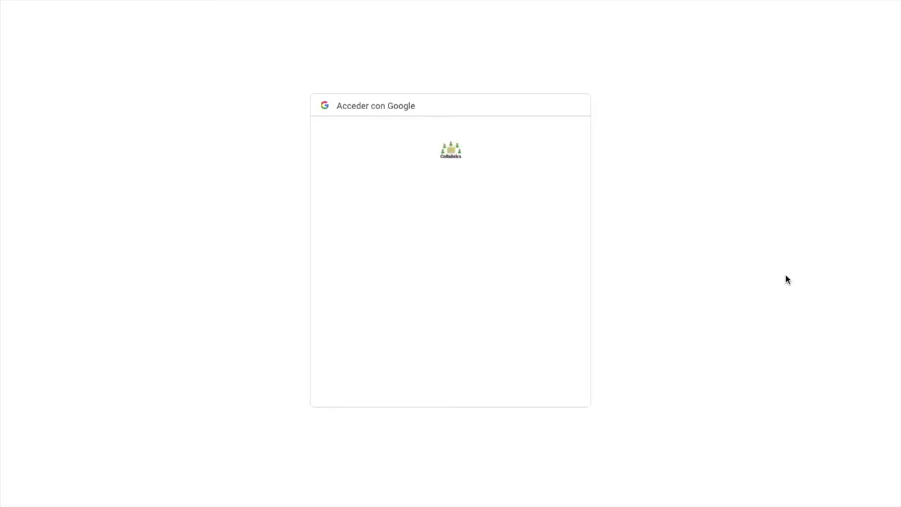
{"action": "left_click", "coordinate": [422, 256]}
{"action": "scroll", "coordinate": [438, 269], "scroll_direction": "down", "scroll_amount": 5}
{"action": "left_click", "coordinate": [536, 425]}
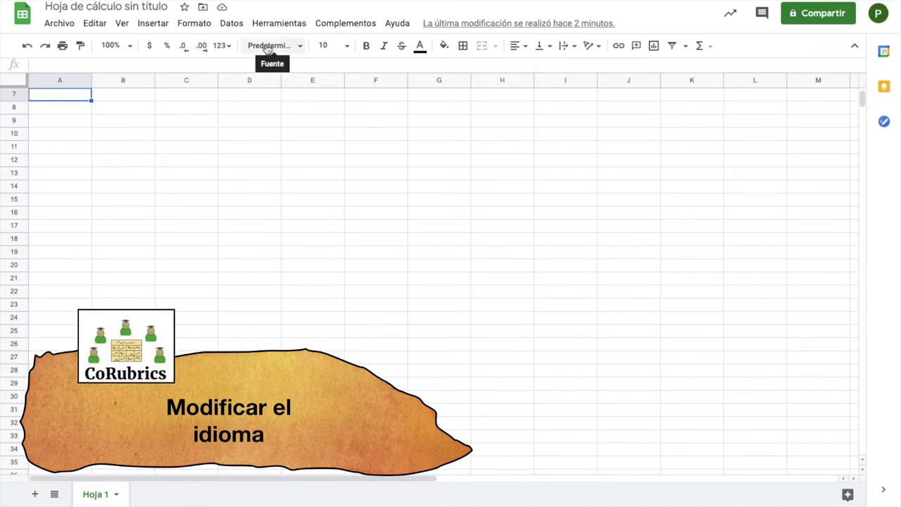
Step: Switch the CoRubrics add-on language to Spanish
{"action": "left_click", "coordinate": [355, 25]}
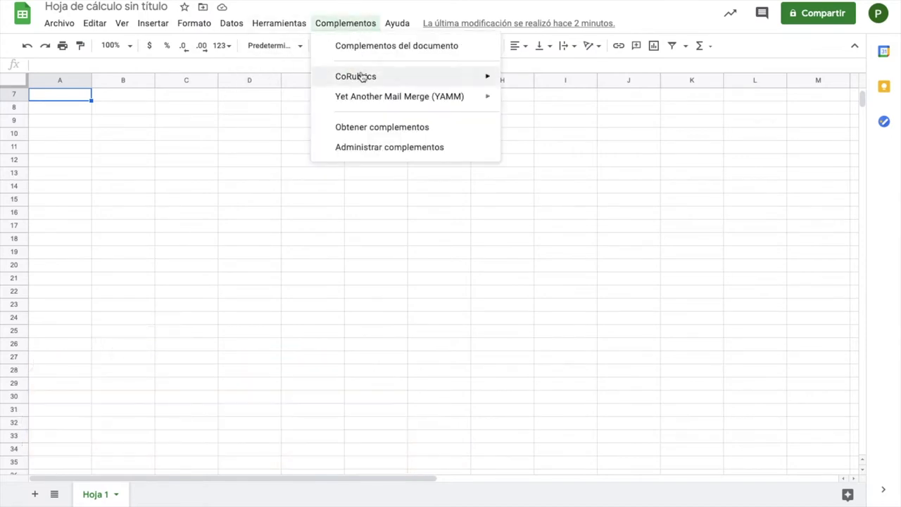
{"action": "mouse_move", "coordinate": [360, 76]}
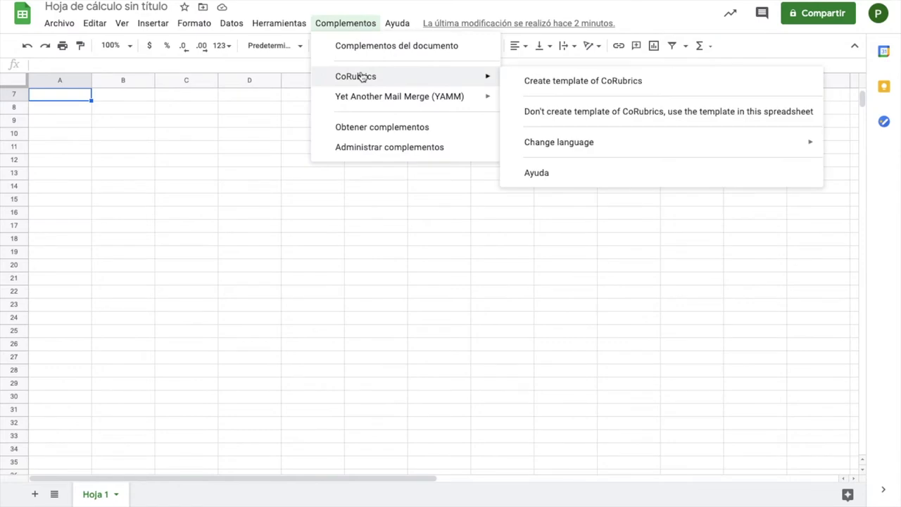
{"action": "mouse_move", "coordinate": [543, 142]}
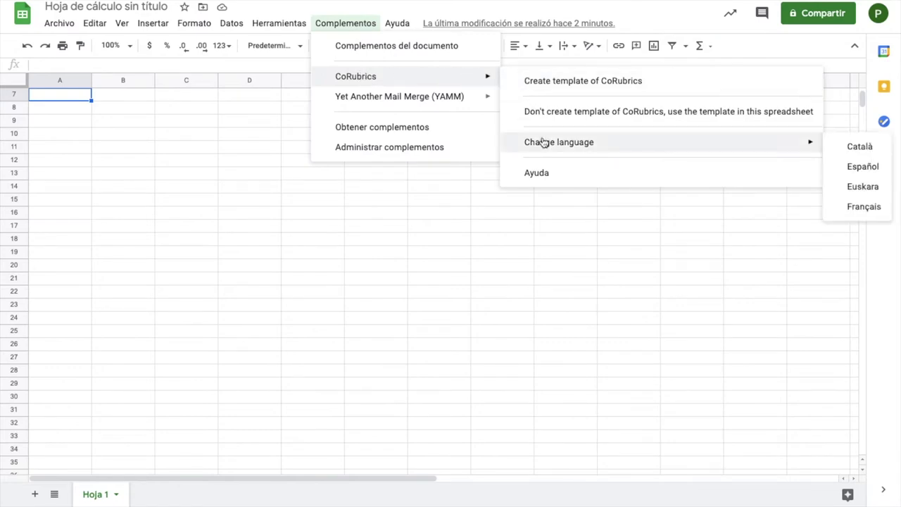
{"action": "left_click", "coordinate": [855, 146]}
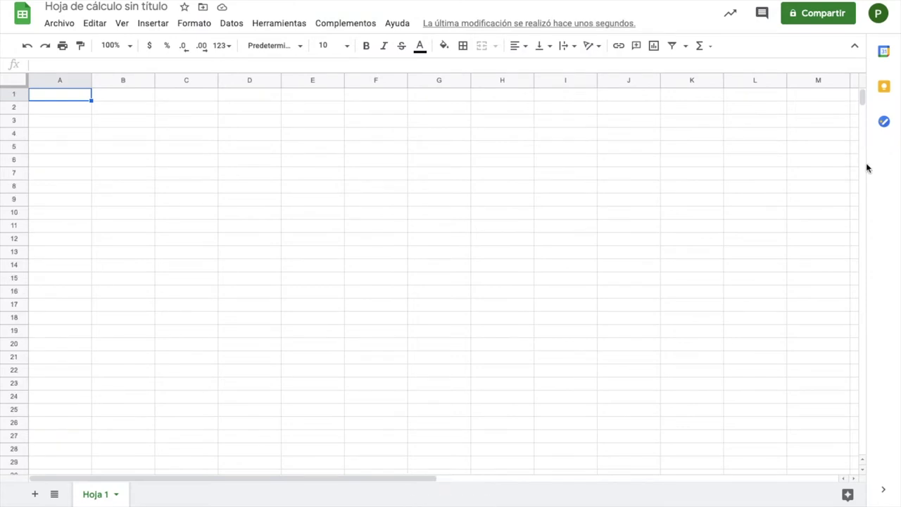
Step: Run Crear la plantilla CoRubrics from the add-on menu
{"action": "left_click", "coordinate": [354, 25]}
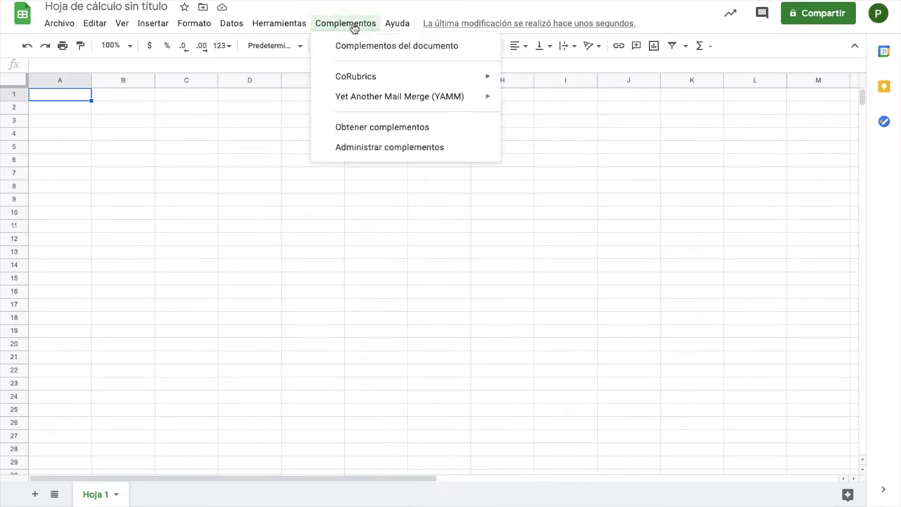
{"action": "mouse_move", "coordinate": [366, 78]}
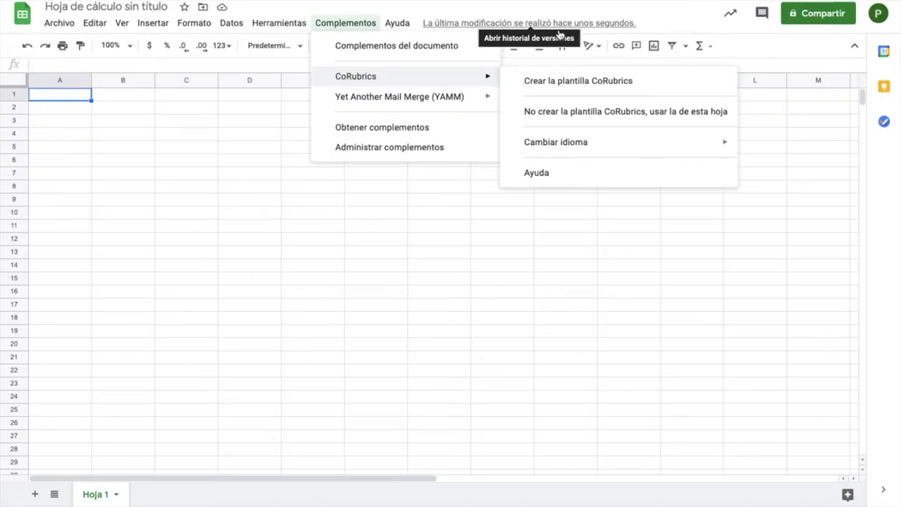
{"action": "left_click", "coordinate": [568, 83]}
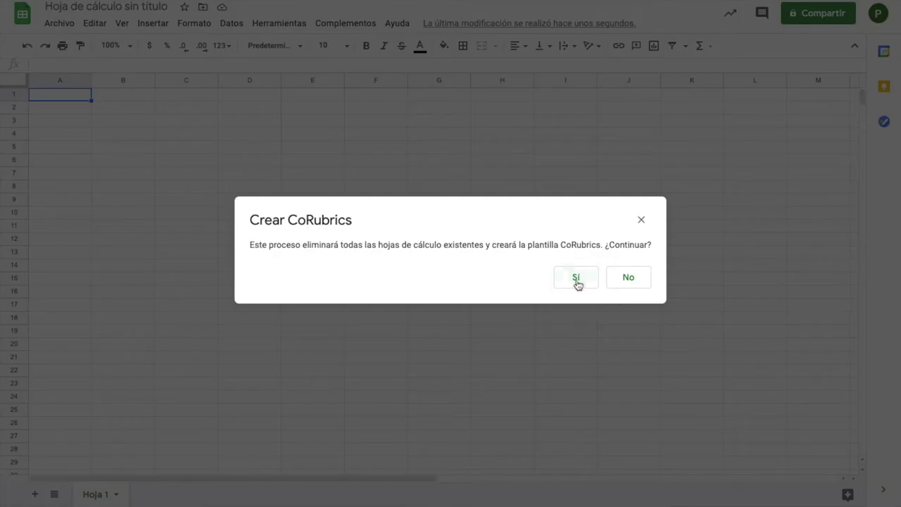
Step: Confirm building the CoRubrics template, then paste the Word rubric table into the Rúbrica sheet
{"action": "left_click", "coordinate": [577, 284]}
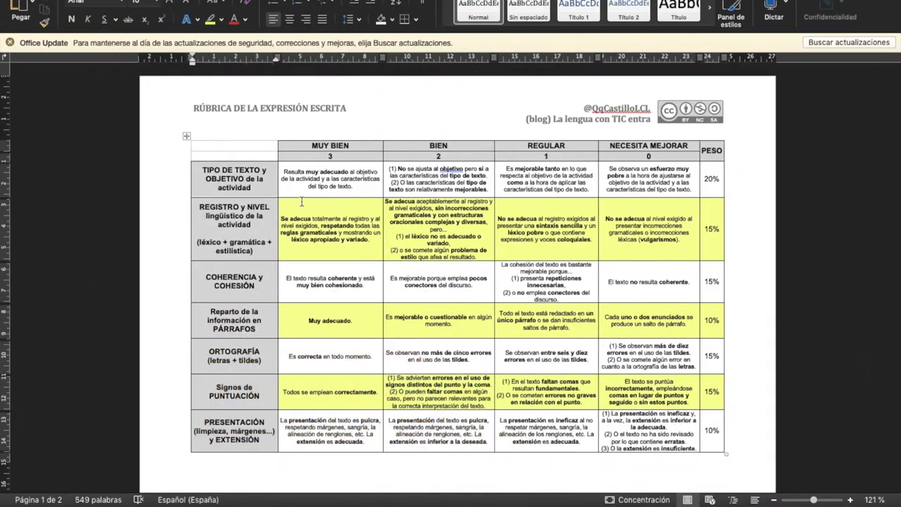
{"action": "left_click", "coordinate": [220, 144]}
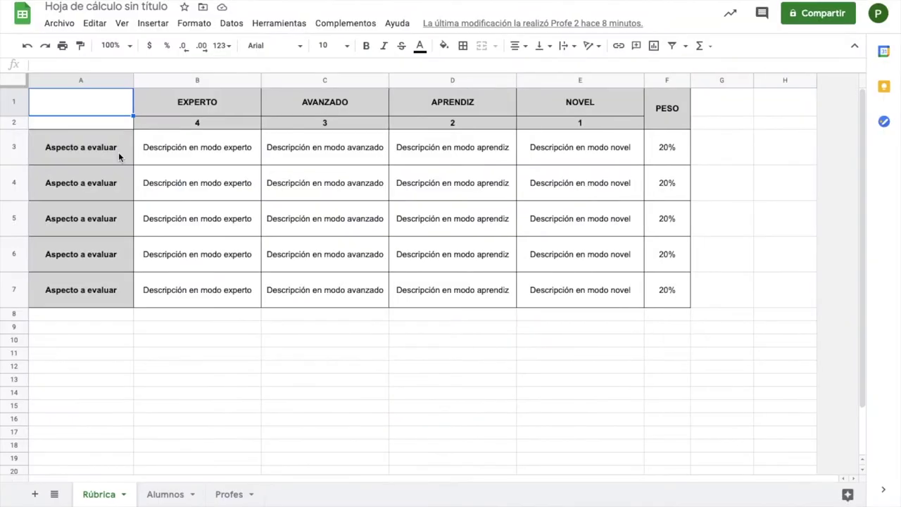
{"action": "key", "text": "ctrl+v"}
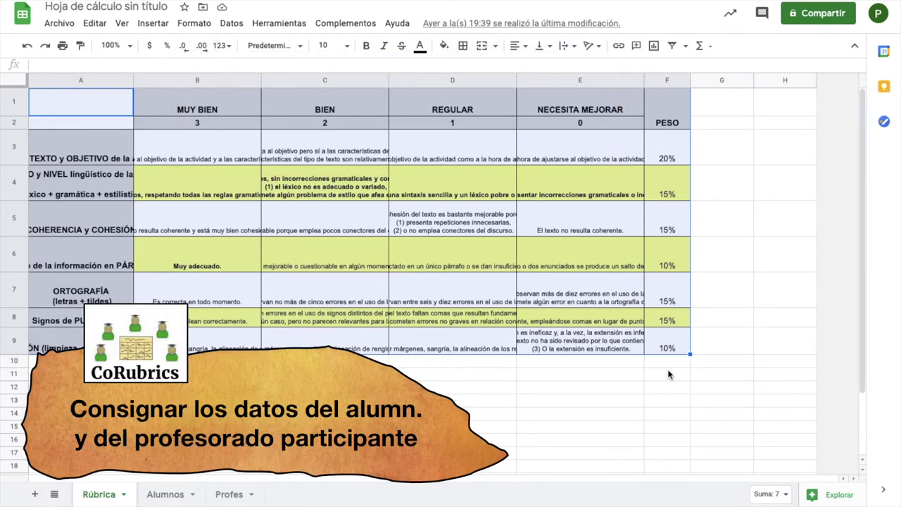
Step: Go to the empty Alumnos sheet once the rubric is pasted
{"action": "left_click", "coordinate": [165, 494]}
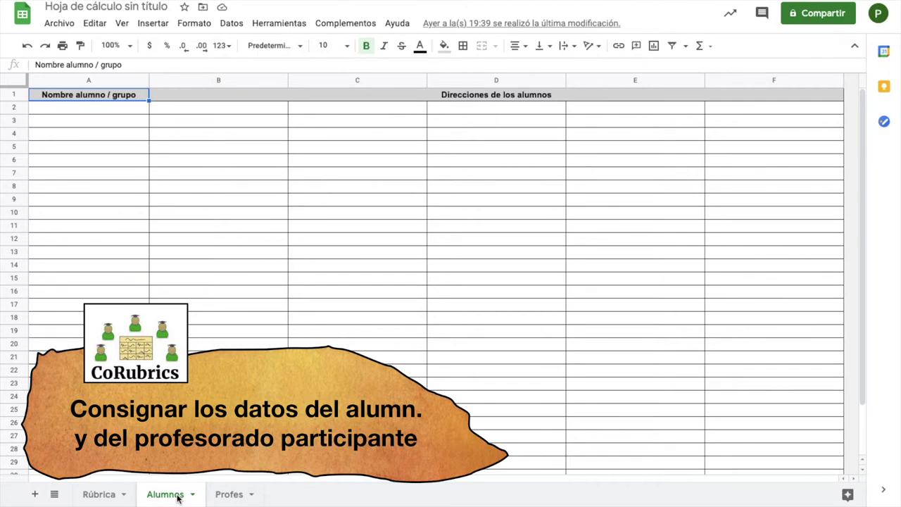
Step: Enter a student's name and e-mail in row 2 and 'Profesor de prueba' with an e-mail in row 3
{"action": "left_click", "coordinate": [88, 107]}
{"action": "type", "text": "Quique Castillo"}
{"action": "key", "text": "Tab"}
{"action": "key", "text": "Return"}
{"action": "type", "text": "Profesor de prueba"}
{"action": "key", "text": "Tab"}
{"action": "key", "text": "Return"}
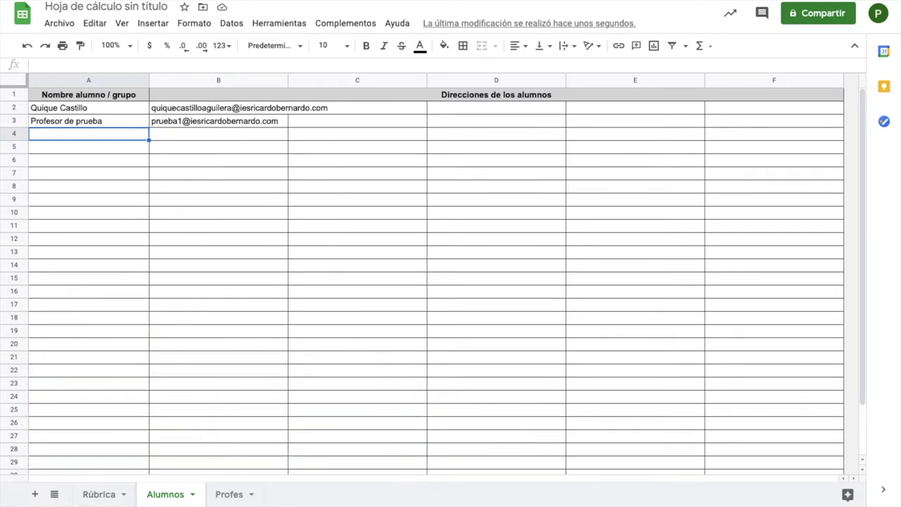
Step: Check the Classroom import option, close it without importing, and move to the Profes sheet
{"action": "left_click", "coordinate": [333, 27]}
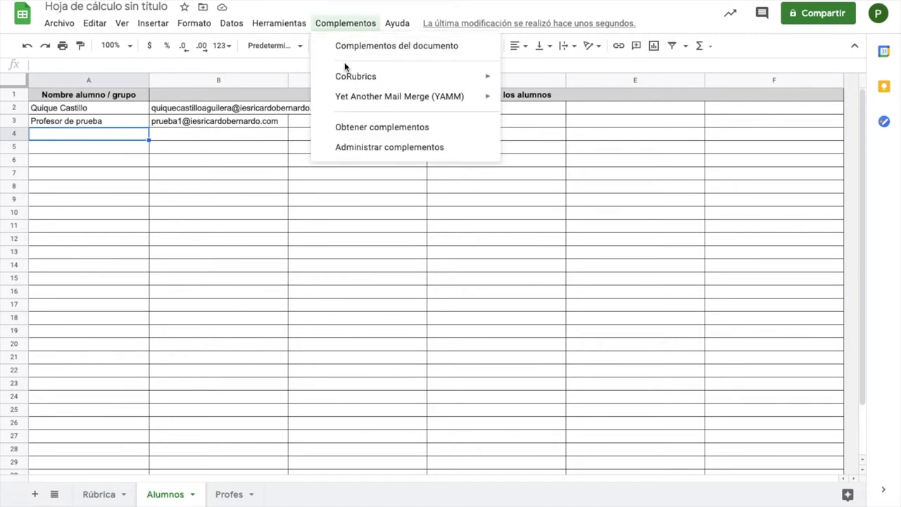
{"action": "mouse_move", "coordinate": [347, 73]}
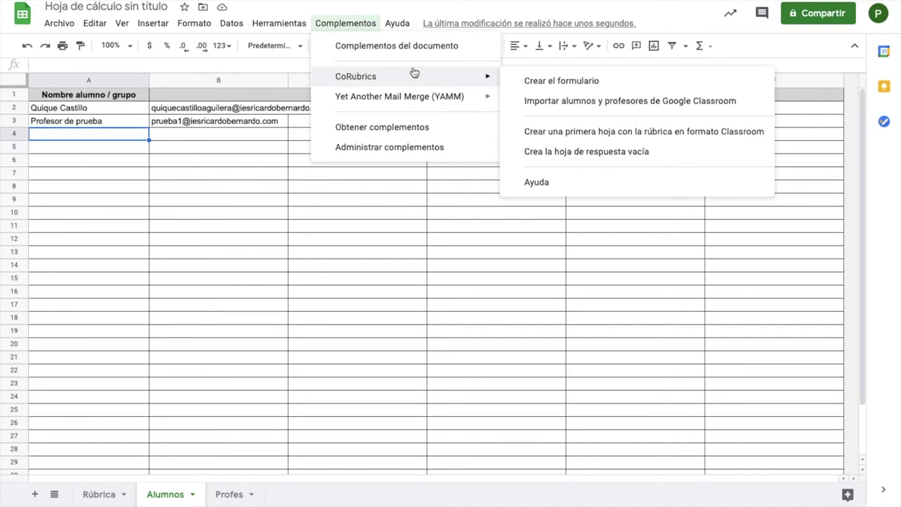
{"action": "left_click", "coordinate": [522, 102]}
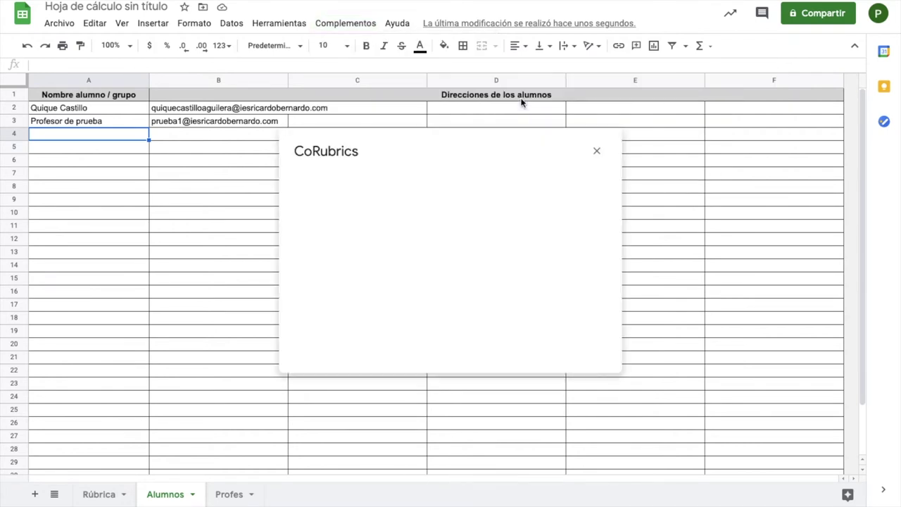
{"action": "left_click", "coordinate": [367, 224]}
{"action": "left_click", "coordinate": [596, 150]}
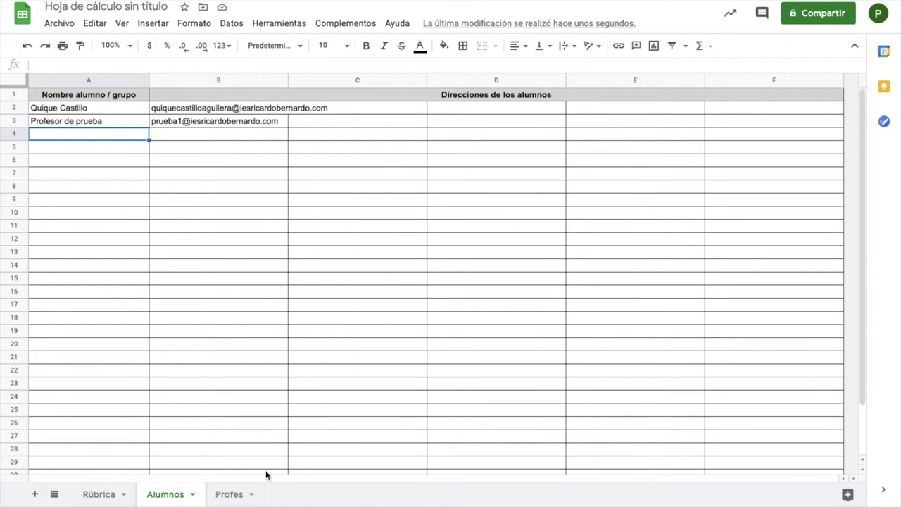
{"action": "left_click", "coordinate": [249, 494]}
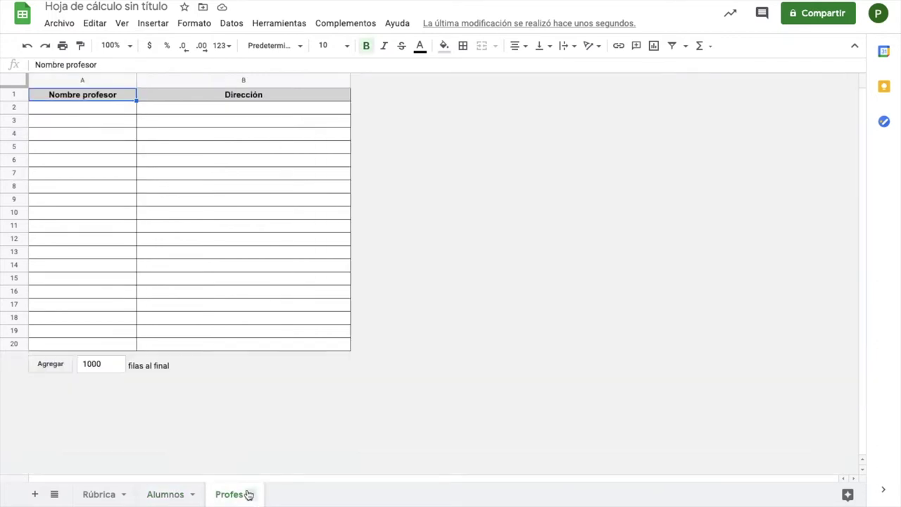
Step: Enter the teacher's name marked '(docente)' in A2 and their e-mail in B2
{"action": "key", "text": "Down"}
{"action": "type", "text": "Quique Castillo (docente)"}
{"action": "key", "text": "Tab"}
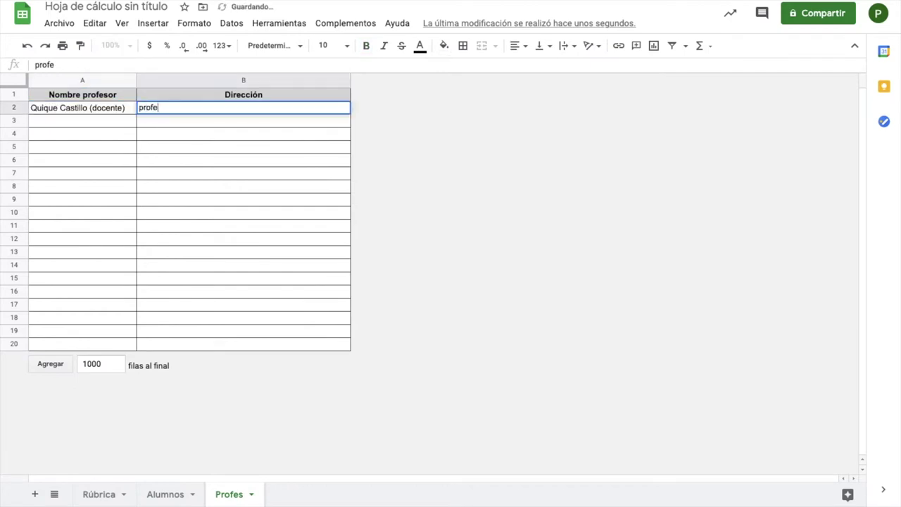
{"action": "key", "text": "Return"}
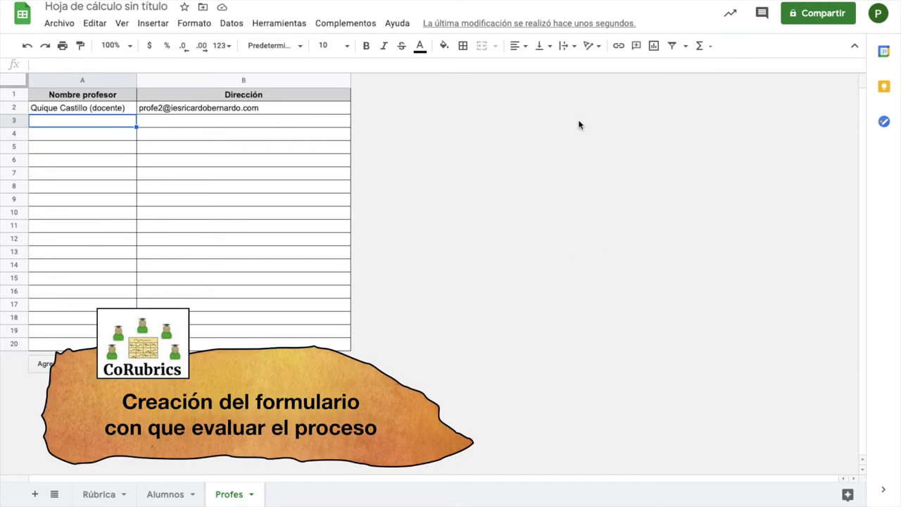
Step: Create the CoRubrics form 'Eval. rúbr. EXPRESIÓN ORAL' with all rubric answers required
{"action": "left_click", "coordinate": [364, 24]}
{"action": "mouse_move", "coordinate": [386, 75]}
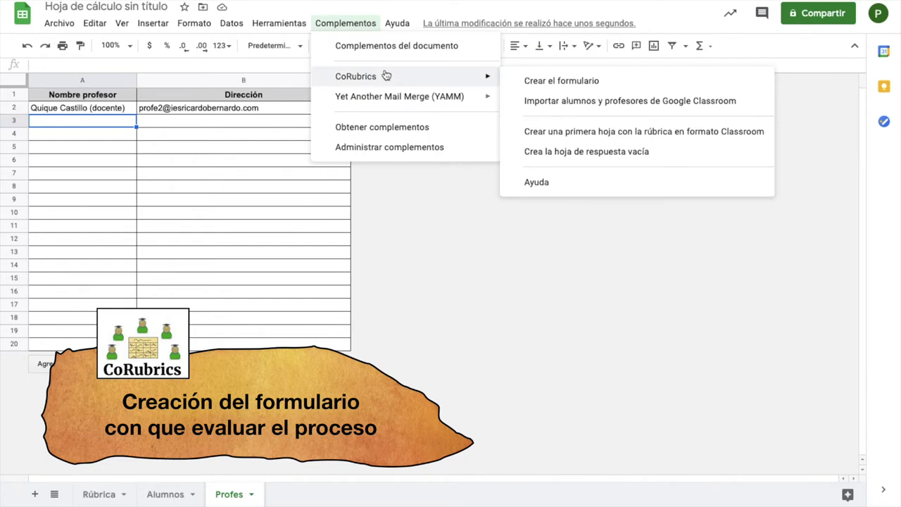
{"action": "left_click", "coordinate": [531, 81]}
{"action": "type", "text": "Eval. rúbr. EXPRES."}
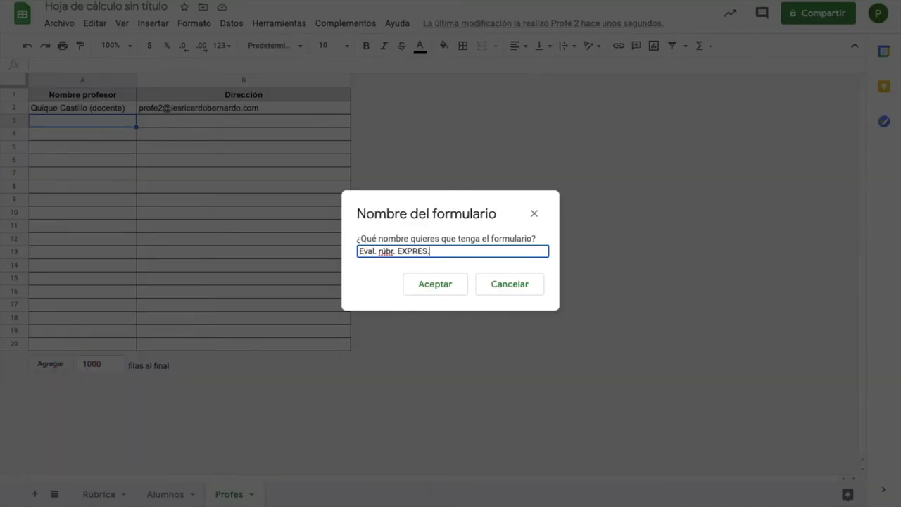
{"action": "type", "text": "IÓN ORAL"}
{"action": "left_click", "coordinate": [430, 288]}
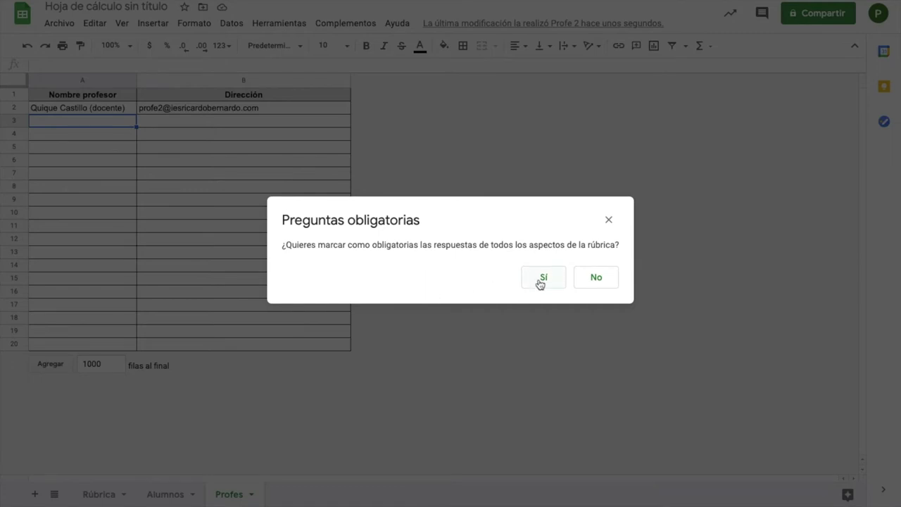
{"action": "left_click", "coordinate": [540, 279]}
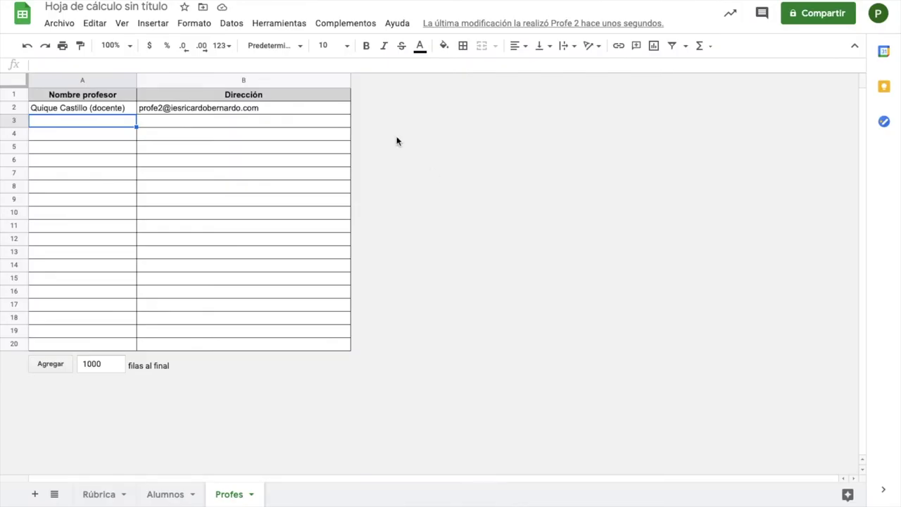
Step: Get the rubric form's link and open the form in a new tab
{"action": "left_click", "coordinate": [344, 23]}
{"action": "mouse_move", "coordinate": [360, 83]}
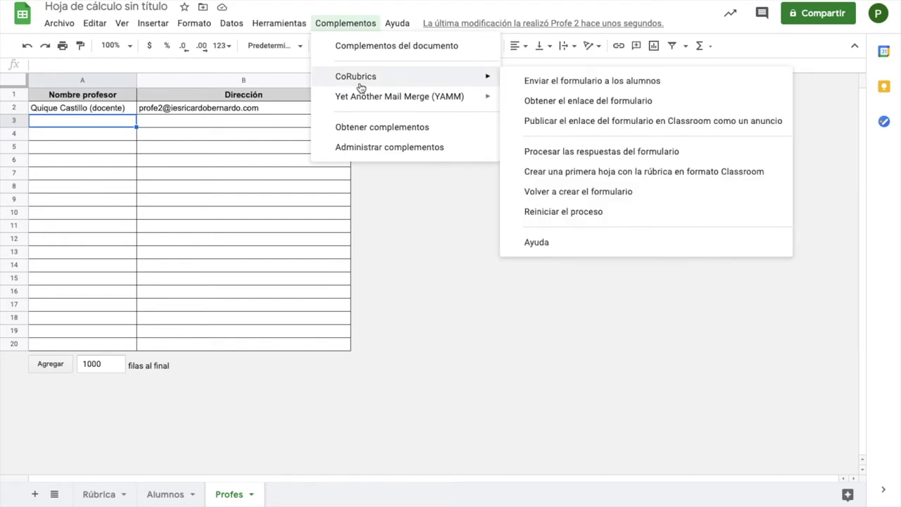
{"action": "left_click", "coordinate": [551, 103]}
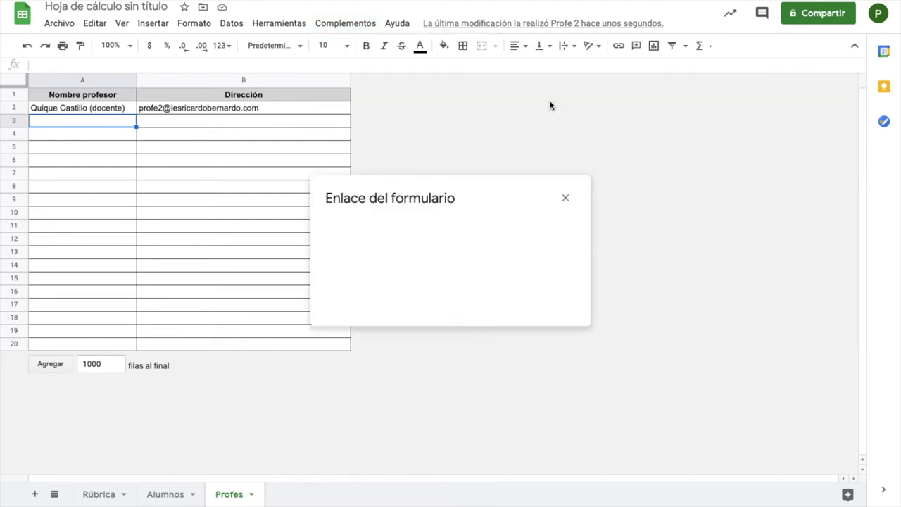
{"action": "left_click", "coordinate": [410, 258]}
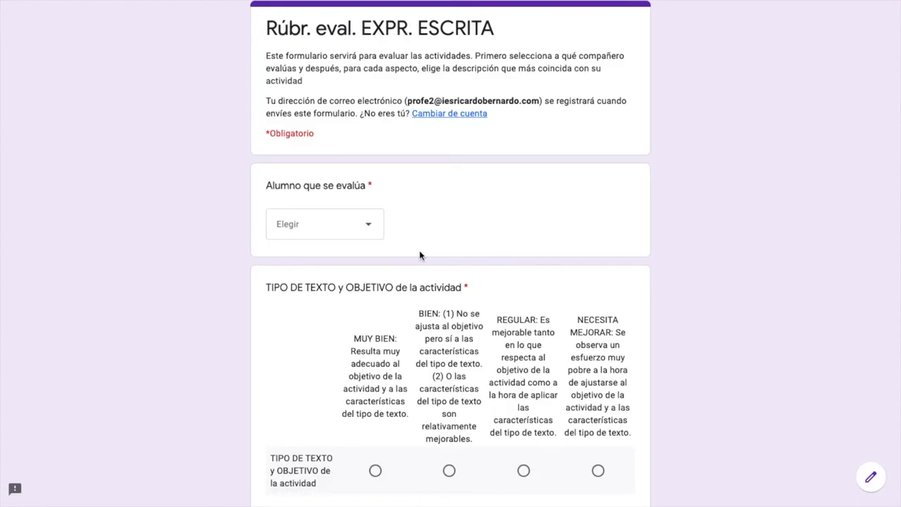
Step: Rate text type MUY BIEN, REGISTRO BIEN, and punctuation and presentation REGULAR
{"action": "scroll", "coordinate": [420, 255], "scroll_direction": "down", "scroll_amount": 2}
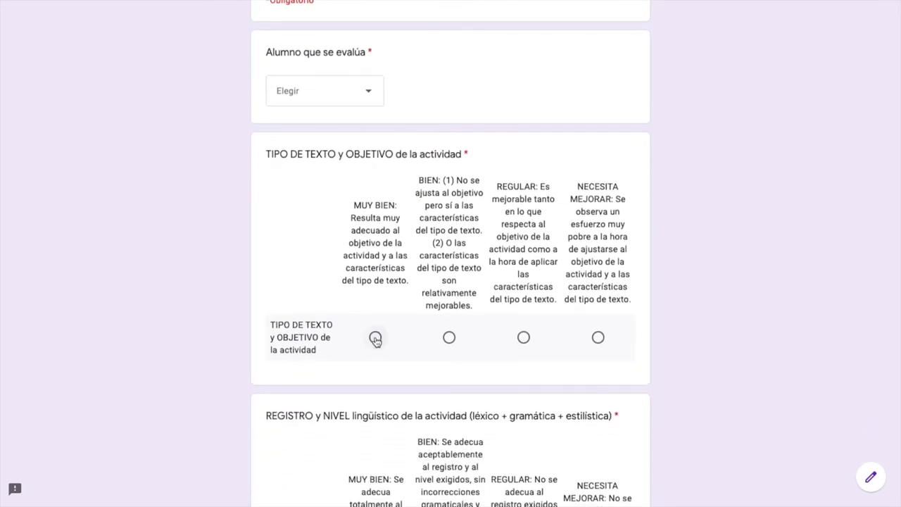
{"action": "left_click", "coordinate": [375, 339]}
{"action": "scroll", "coordinate": [375, 340], "scroll_direction": "down", "scroll_amount": 5}
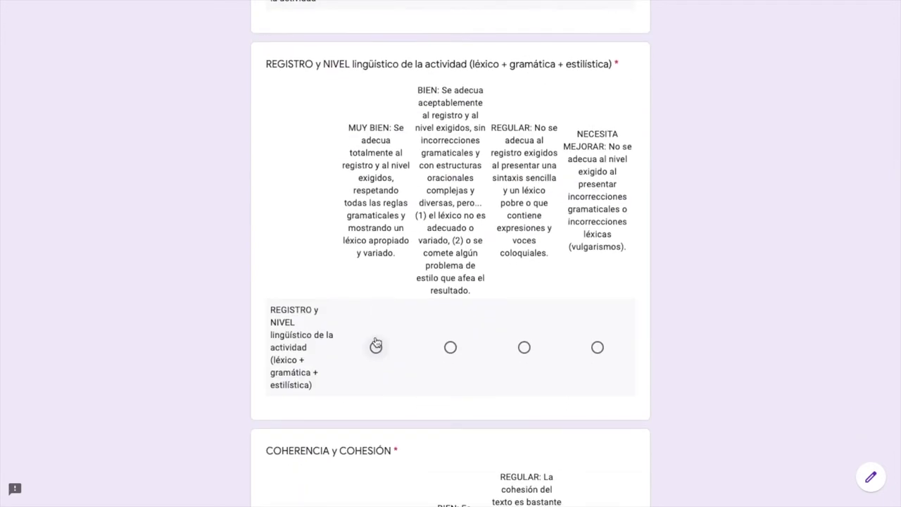
{"action": "left_click", "coordinate": [450, 349]}
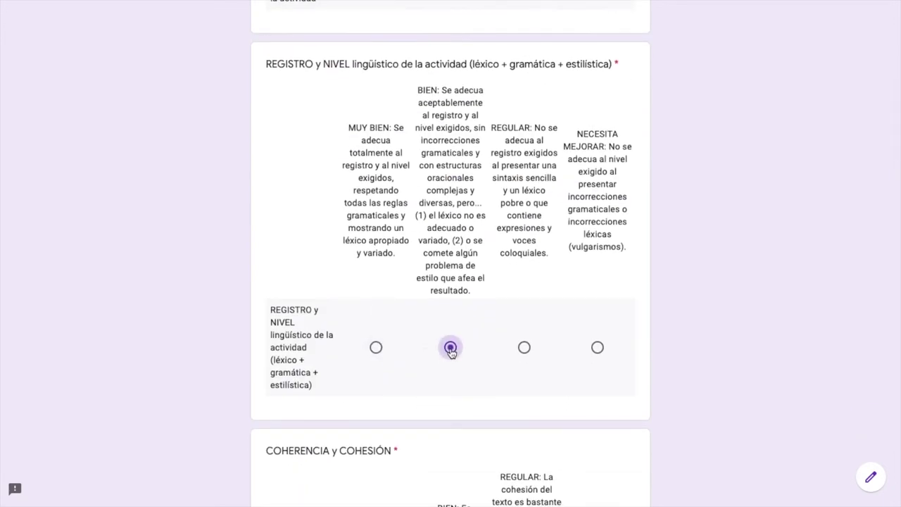
{"action": "scroll", "coordinate": [450, 349], "scroll_direction": "down", "scroll_amount": 10}
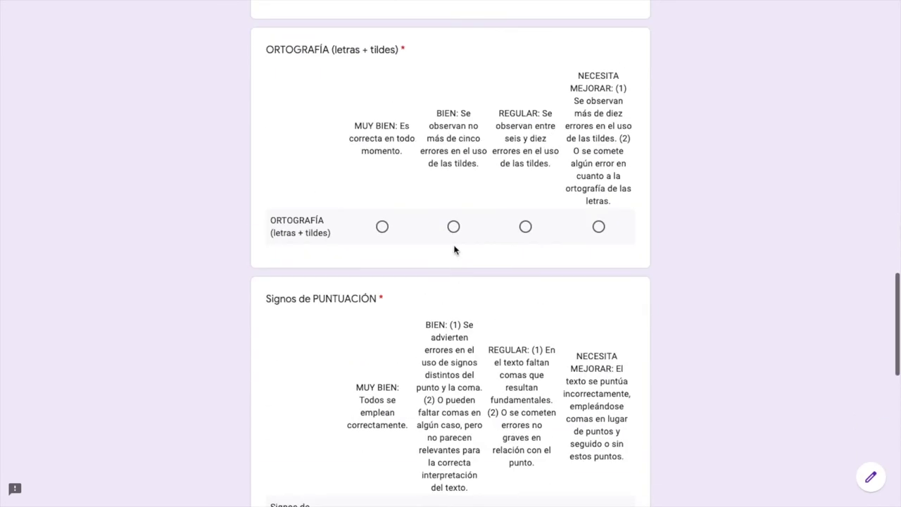
{"action": "scroll", "coordinate": [455, 269], "scroll_direction": "down", "scroll_amount": 3}
{"action": "left_click", "coordinate": [525, 303]}
{"action": "scroll", "coordinate": [523, 305], "scroll_direction": "down", "scroll_amount": 4}
{"action": "left_click", "coordinate": [526, 364]}
{"action": "scroll", "coordinate": [525, 367], "scroll_direction": "down", "scroll_amount": 2}
Step: Add the comment '¡Muy buen trabajo! ¡Felicidades!', choose the evaluated student, and submit
{"action": "left_click", "coordinate": [457, 355]}
{"action": "type", "text": "¡Muy buen trabajo! ¡Felicidades!"}
{"action": "scroll", "coordinate": [451, 254], "scroll_direction": "up", "scroll_amount": 10}
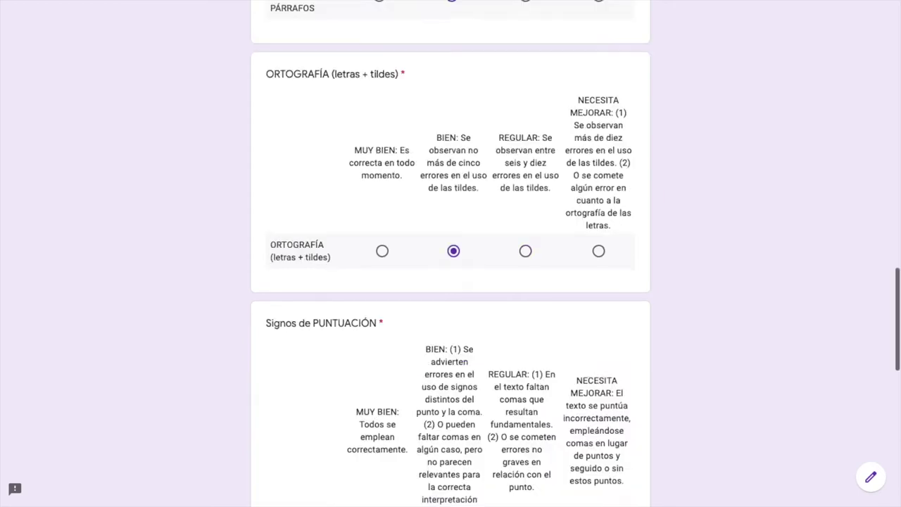
{"action": "scroll", "coordinate": [491, 123], "scroll_direction": "up", "scroll_amount": 15}
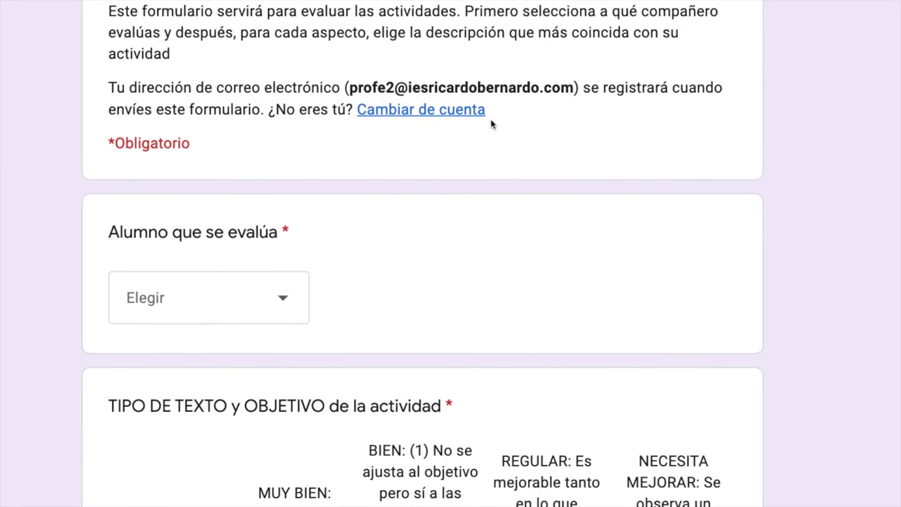
{"action": "scroll", "coordinate": [490, 123], "scroll_direction": "up", "scroll_amount": 2}
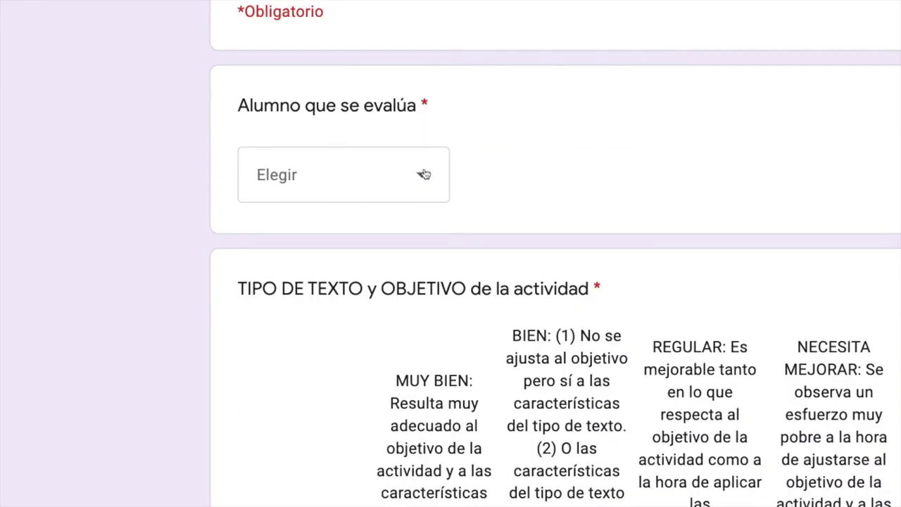
{"action": "left_click", "coordinate": [425, 174]}
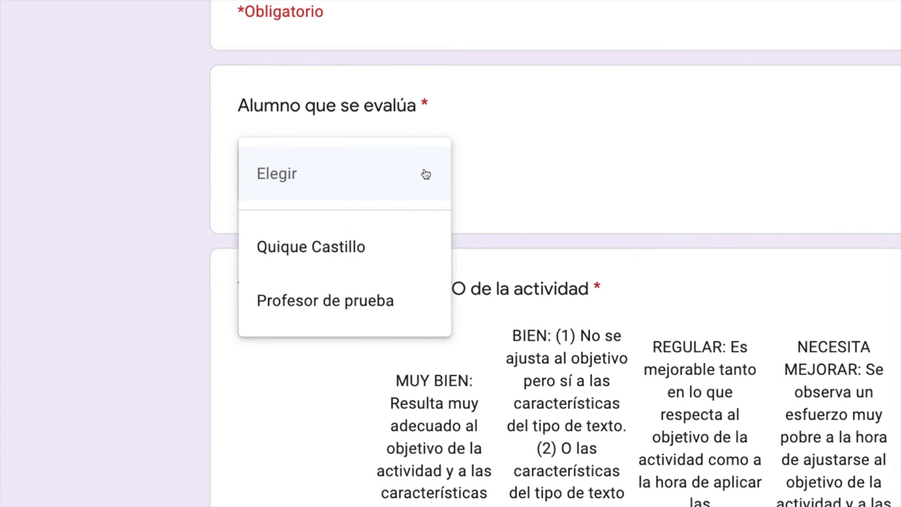
{"action": "left_click", "coordinate": [408, 237]}
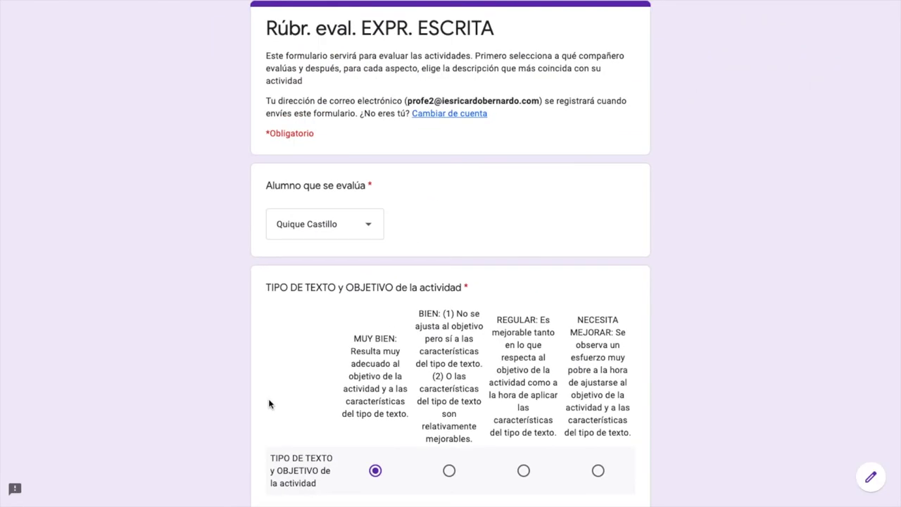
{"action": "scroll", "coordinate": [268, 404], "scroll_direction": "down", "scroll_amount": 20}
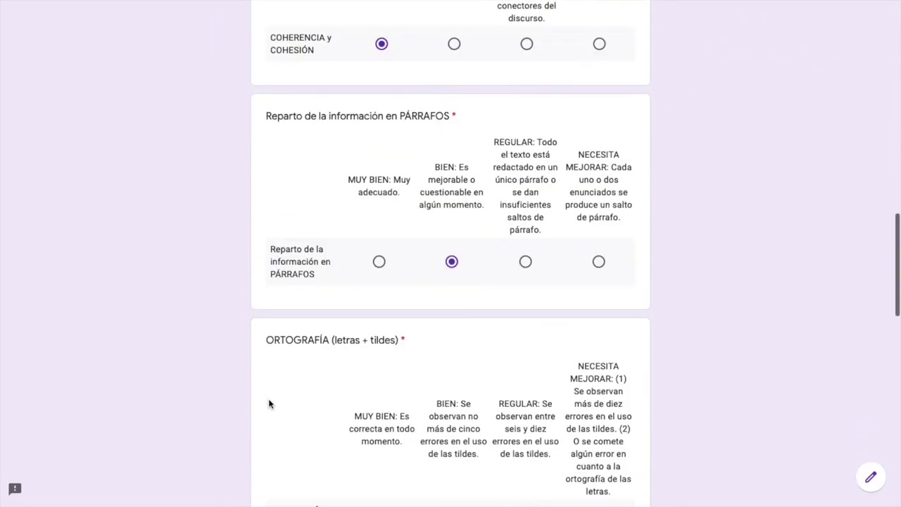
{"action": "left_click", "coordinate": [273, 408]}
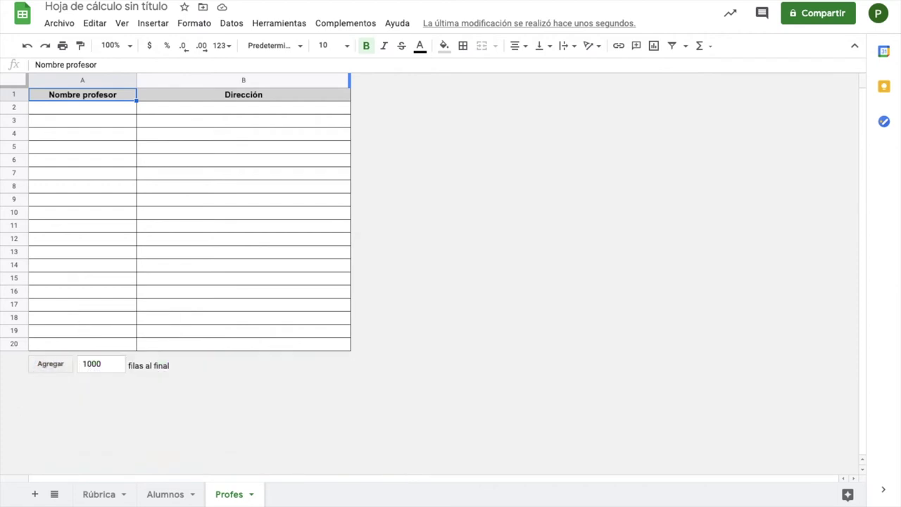
Step: Display the rubric form's link and select the full URL
{"action": "left_click", "coordinate": [343, 25]}
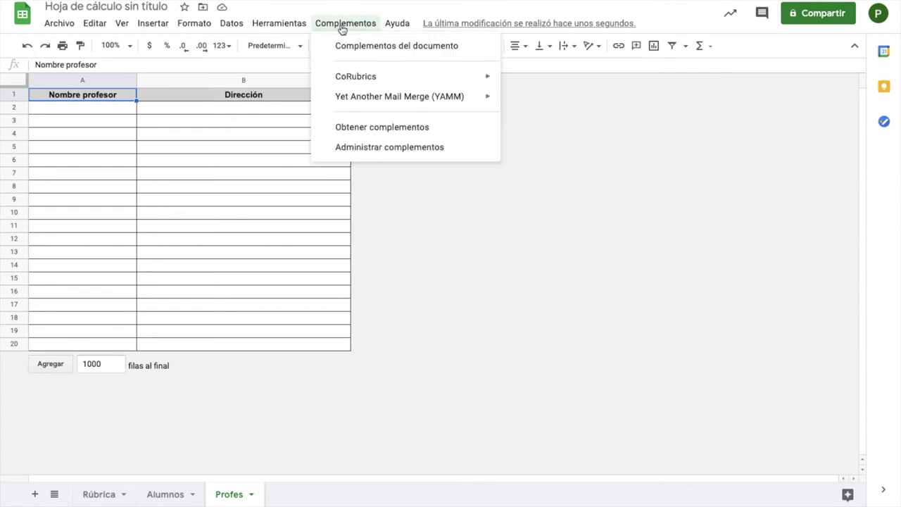
{"action": "mouse_move", "coordinate": [349, 80]}
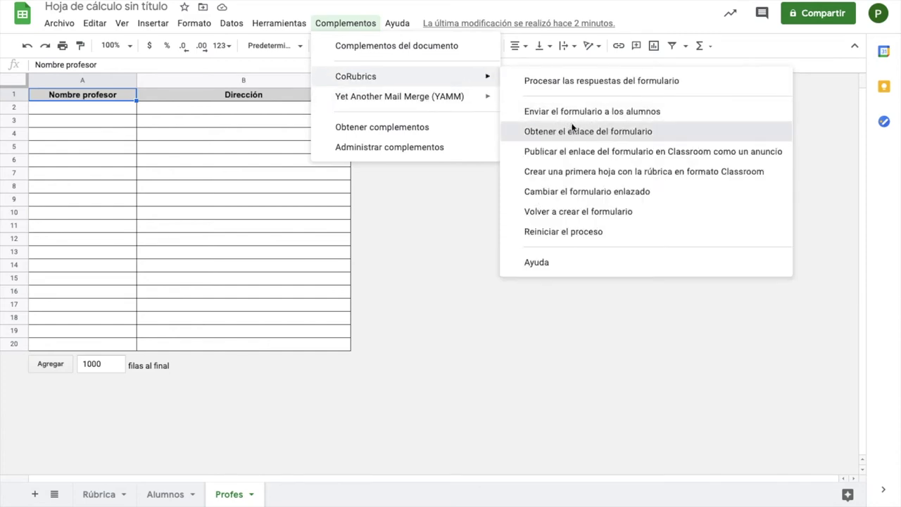
{"action": "left_click", "coordinate": [572, 129]}
{"action": "left_click_drag", "start_coordinate": [436, 265], "coordinate": [321, 258]}
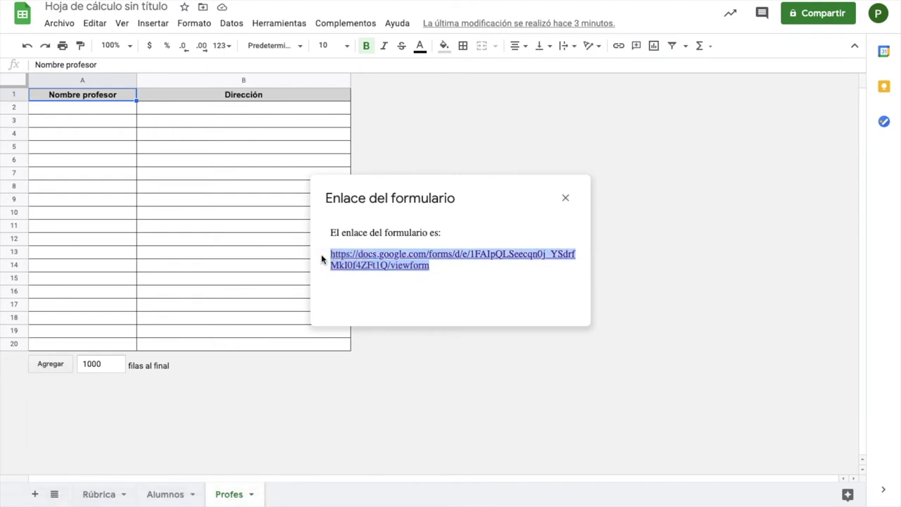
{"action": "left_click", "coordinate": [565, 198]}
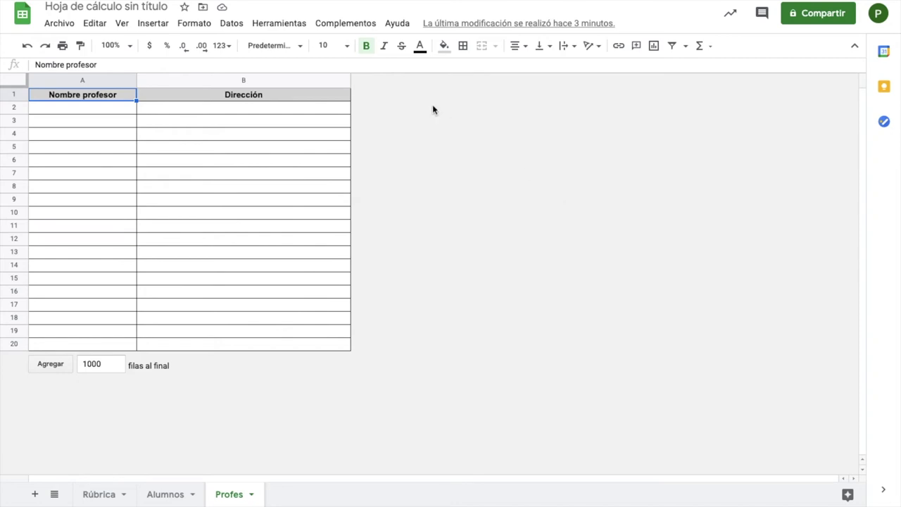
Step: Skip publishing to Classroom and send the rubric form to the students by e-mail
{"action": "left_click", "coordinate": [338, 24]}
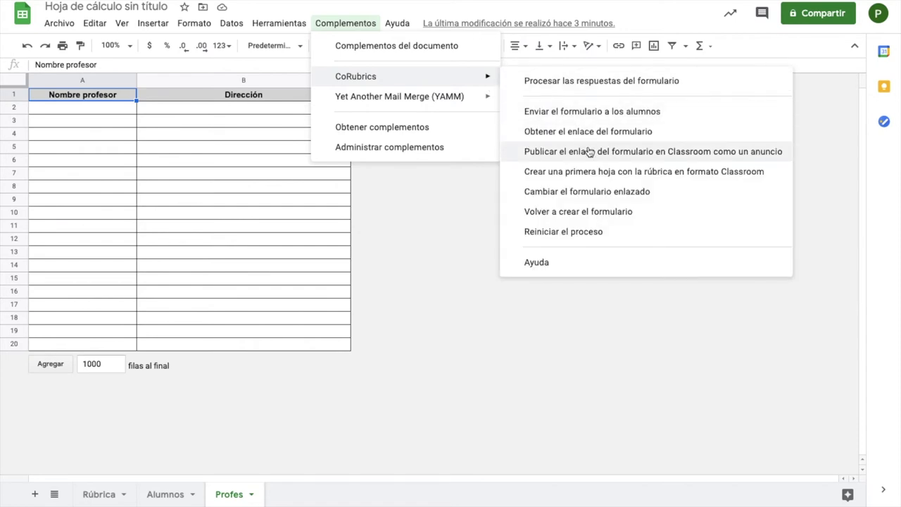
{"action": "left_click", "coordinate": [585, 152]}
{"action": "left_click", "coordinate": [596, 151]}
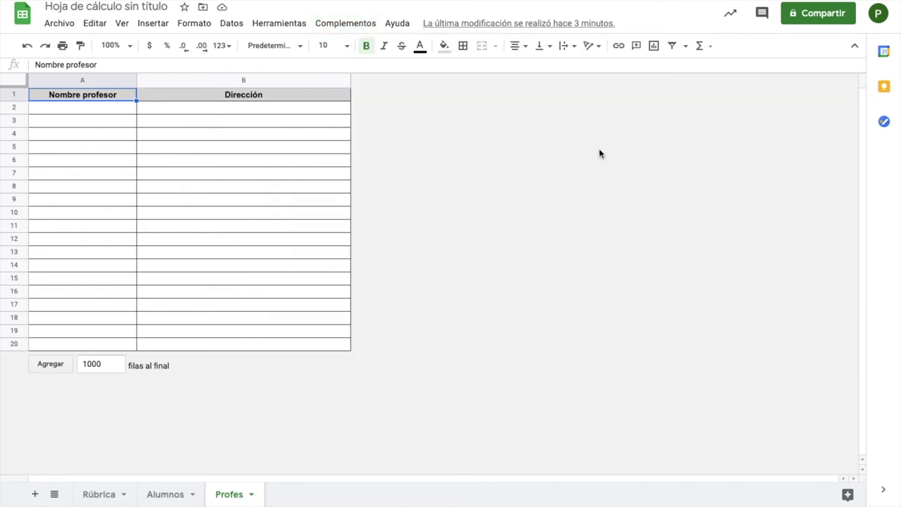
{"action": "left_click", "coordinate": [357, 24]}
{"action": "mouse_move", "coordinate": [368, 74]}
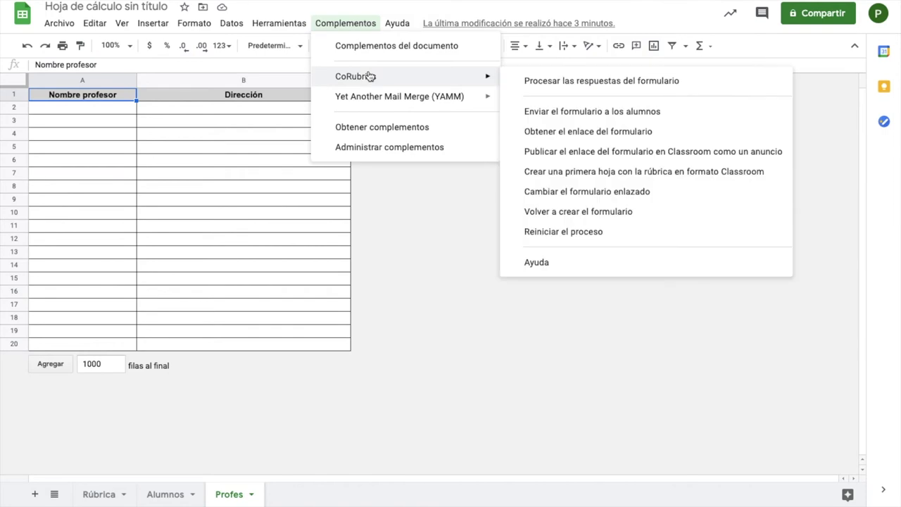
{"action": "left_click", "coordinate": [536, 111]}
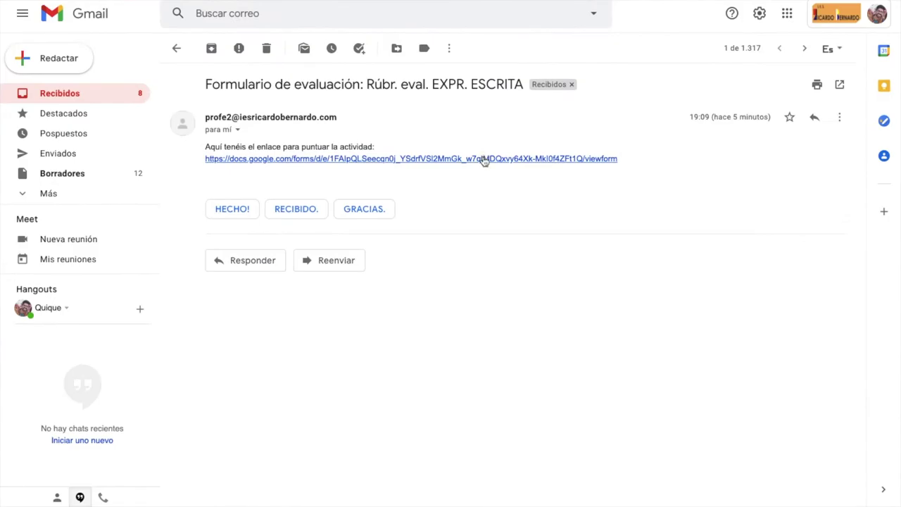
Step: From the e-mailed link, submit an evaluation for 'Profesor de prueba'
{"action": "left_click", "coordinate": [484, 159]}
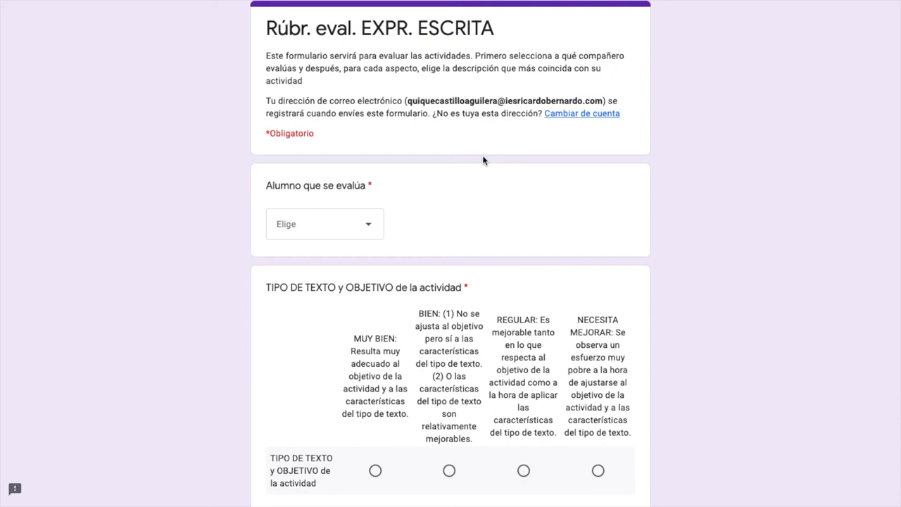
{"action": "left_click", "coordinate": [368, 227]}
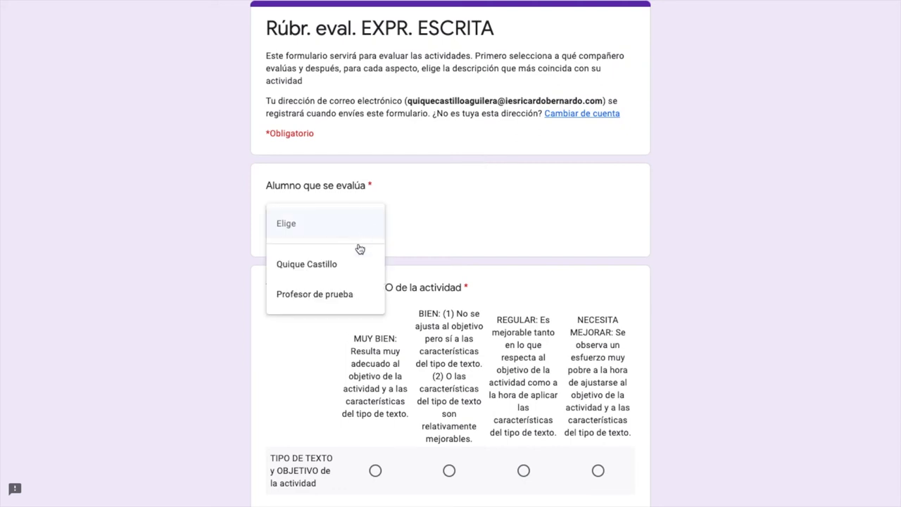
{"action": "left_click", "coordinate": [344, 296]}
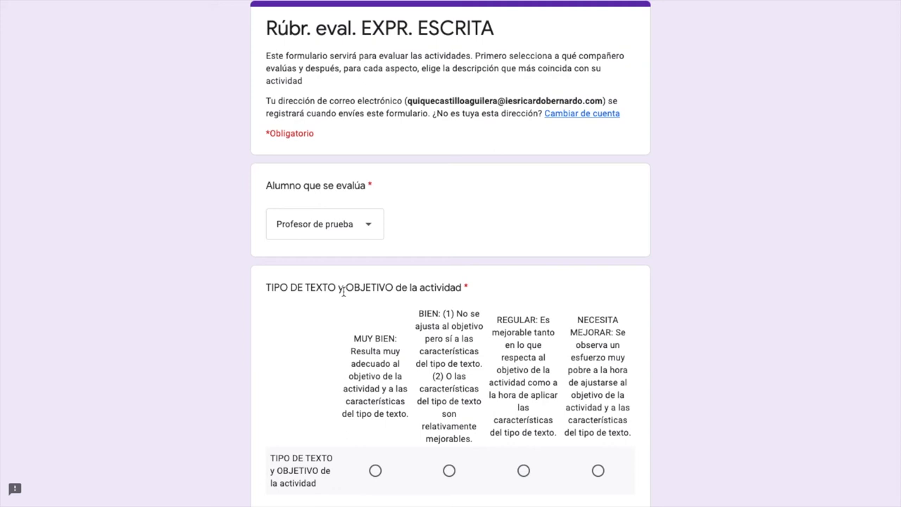
{"action": "left_click", "coordinate": [449, 470]}
Step: Start another response, choose the evaluated student, and rate the first criterion MUY BIEN
{"action": "scroll", "coordinate": [450, 282], "scroll_direction": "down", "scroll_amount": 10}
{"action": "left_click", "coordinate": [453, 467]}
{"action": "scroll", "coordinate": [450, 281], "scroll_direction": "down", "scroll_amount": 10}
{"action": "left_click", "coordinate": [287, 407]}
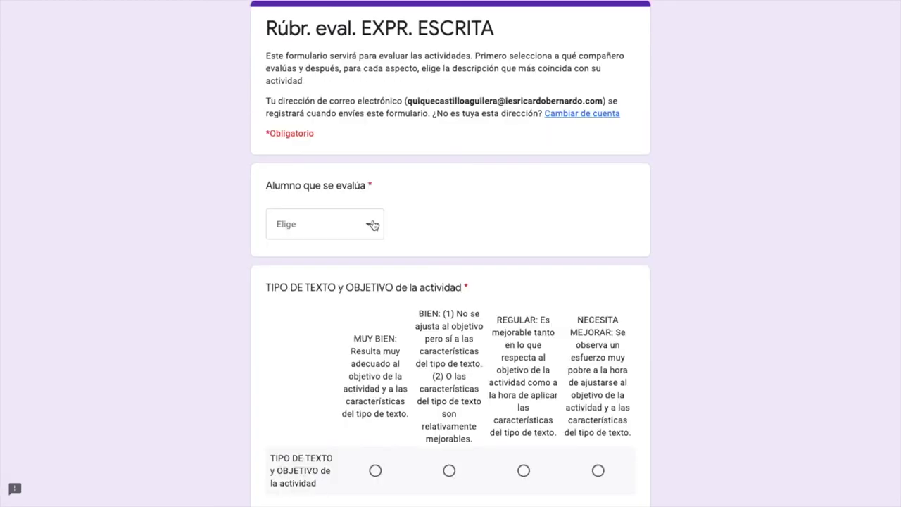
{"action": "left_click", "coordinate": [373, 224]}
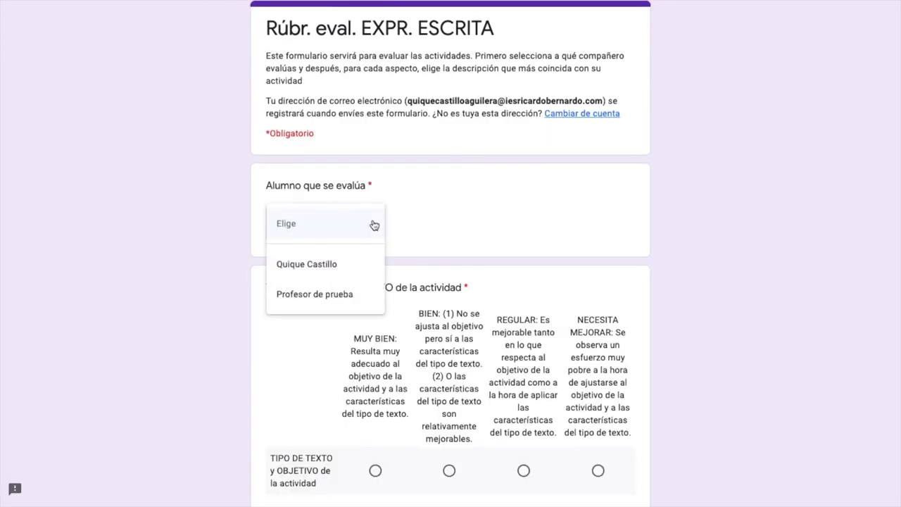
{"action": "left_click", "coordinate": [341, 266]}
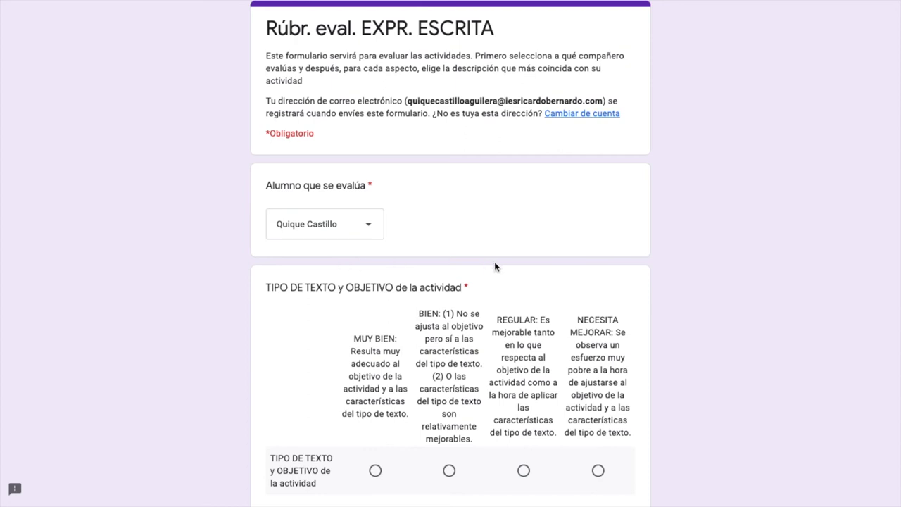
{"action": "scroll", "coordinate": [494, 264], "scroll_direction": "down", "scroll_amount": 1}
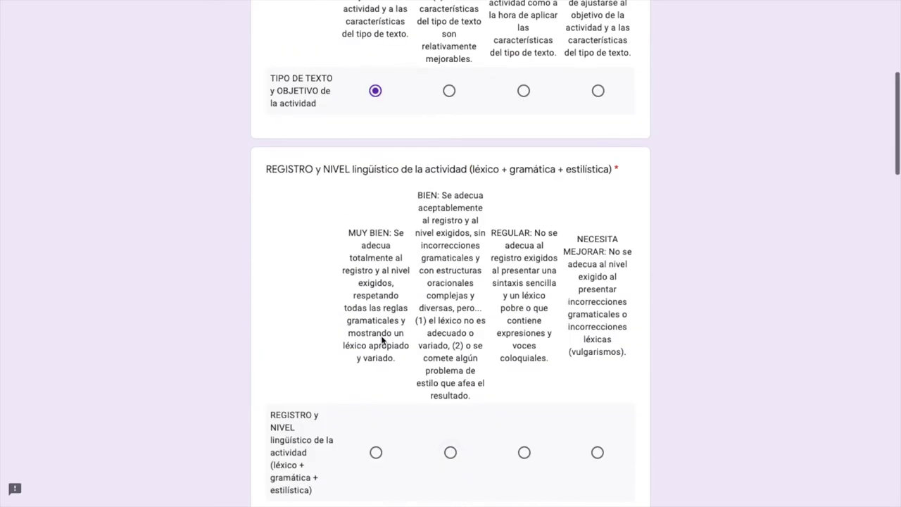
{"action": "left_click", "coordinate": [375, 471]}
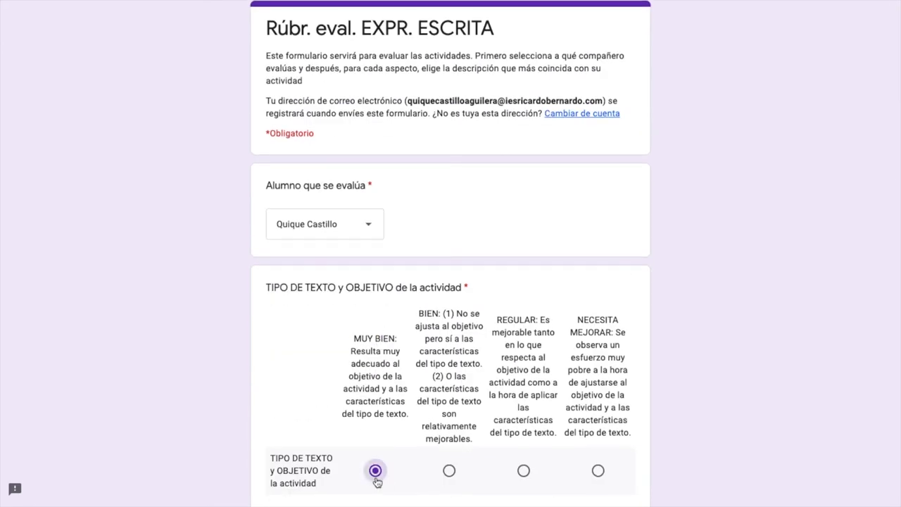
{"action": "scroll", "coordinate": [428, 296], "scroll_direction": "down", "scroll_amount": 15}
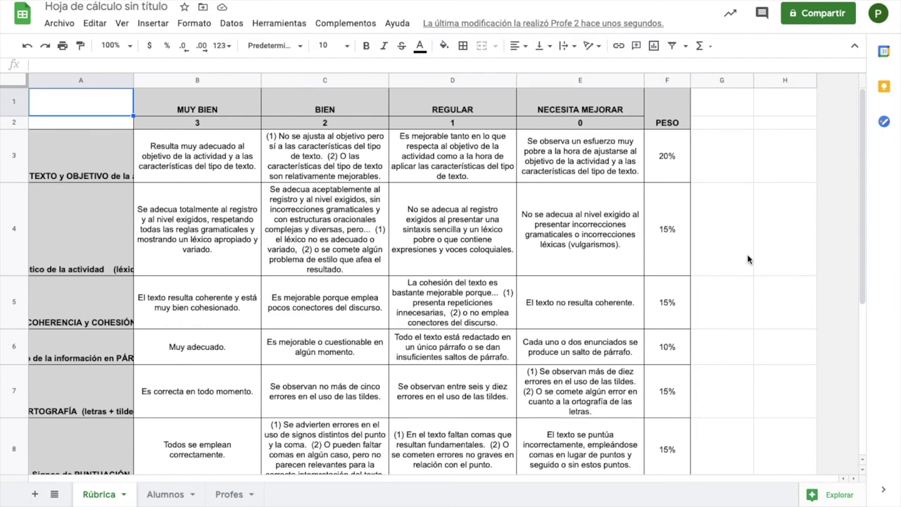
{"action": "left_click", "coordinate": [364, 24]}
Step: Process the form responses with CoRubrics using 10 as the maximum score
{"action": "mouse_move", "coordinate": [366, 77]}
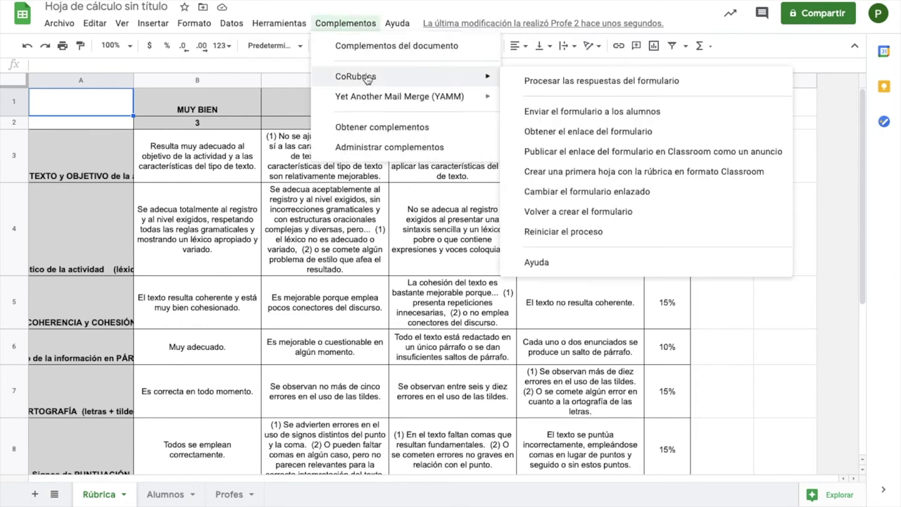
{"action": "left_click", "coordinate": [532, 87]}
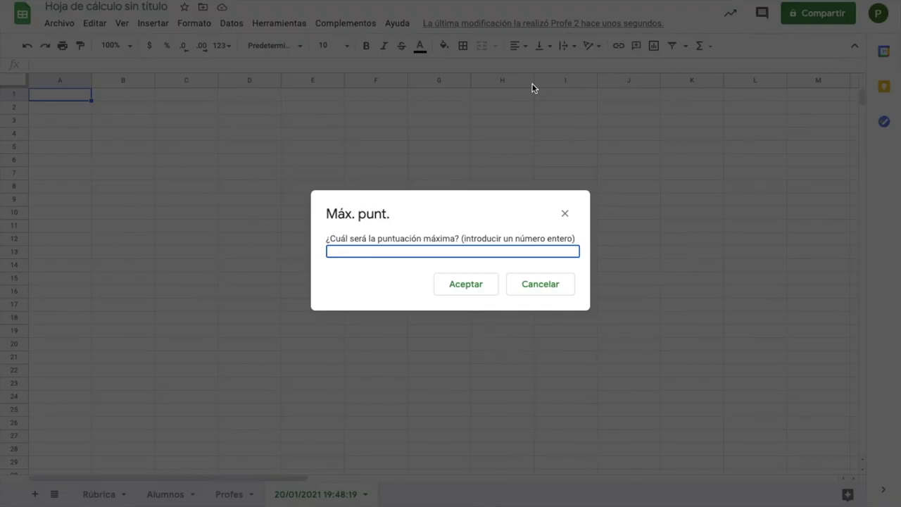
{"action": "type", "text": "10"}
{"action": "left_click", "coordinate": [466, 283]}
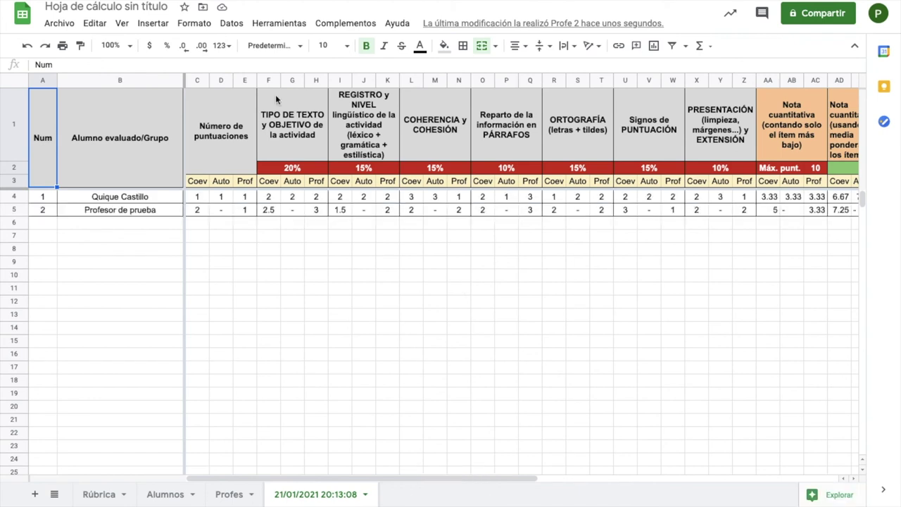
Step: Review the criterion headers, Coev/Auto/Prof scores, Nota global and its weight percentages
{"action": "left_click_drag", "start_coordinate": [275, 94], "coordinate": [697, 140]}
{"action": "scroll", "coordinate": [696, 139], "scroll_direction": "right", "scroll_amount": 4}
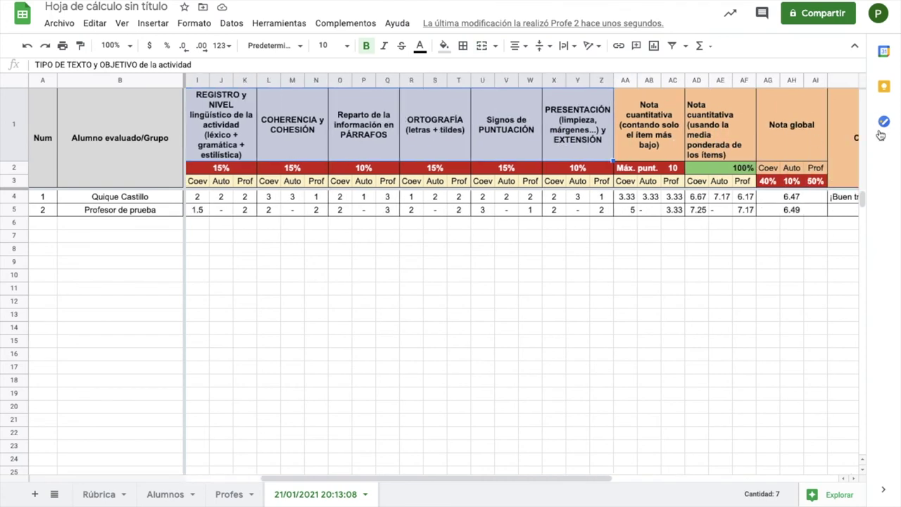
{"action": "left_click", "coordinate": [803, 136]}
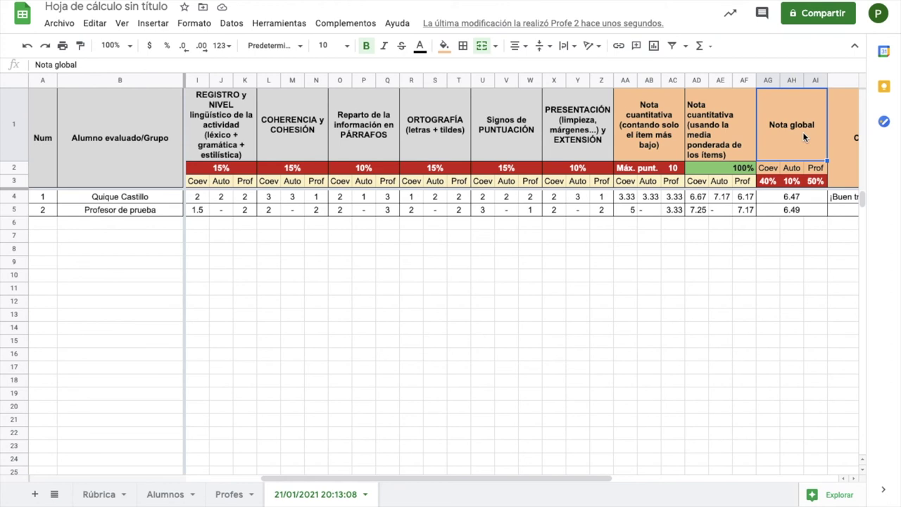
{"action": "left_click", "coordinate": [484, 79]}
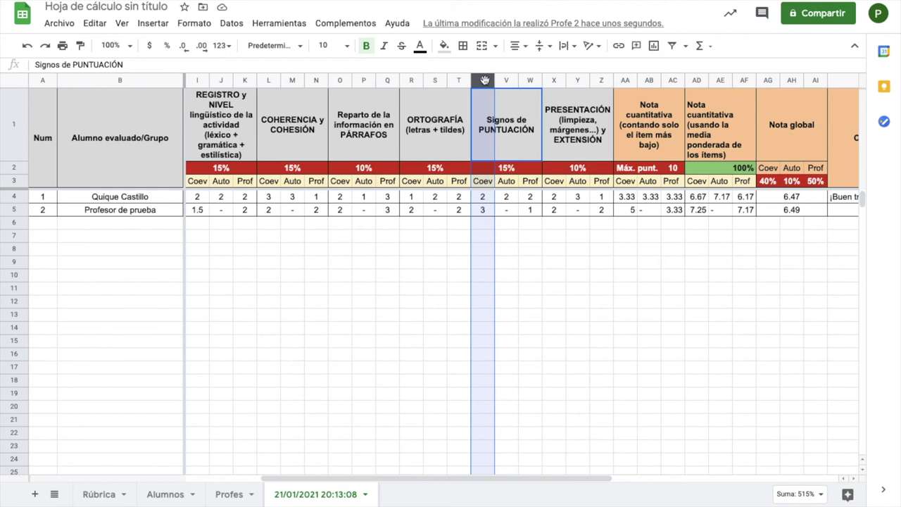
{"action": "left_click", "coordinate": [503, 79]}
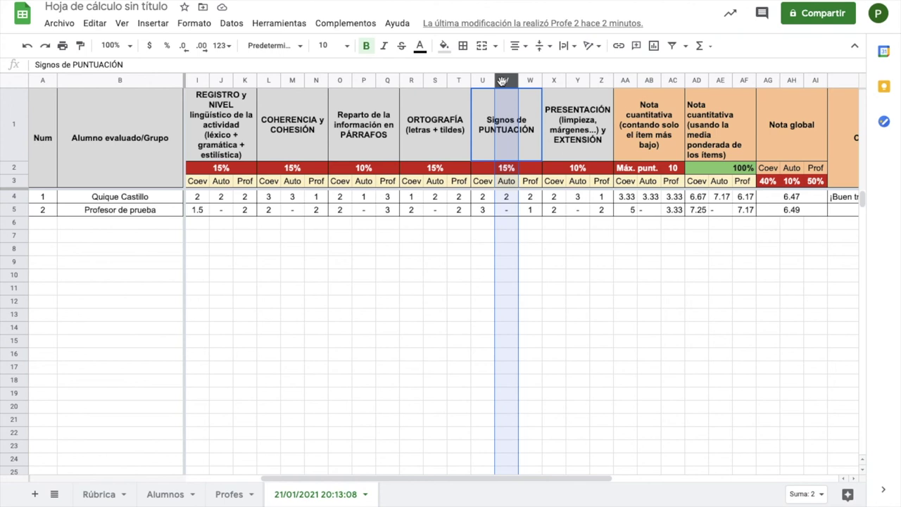
{"action": "left_click", "coordinate": [527, 81]}
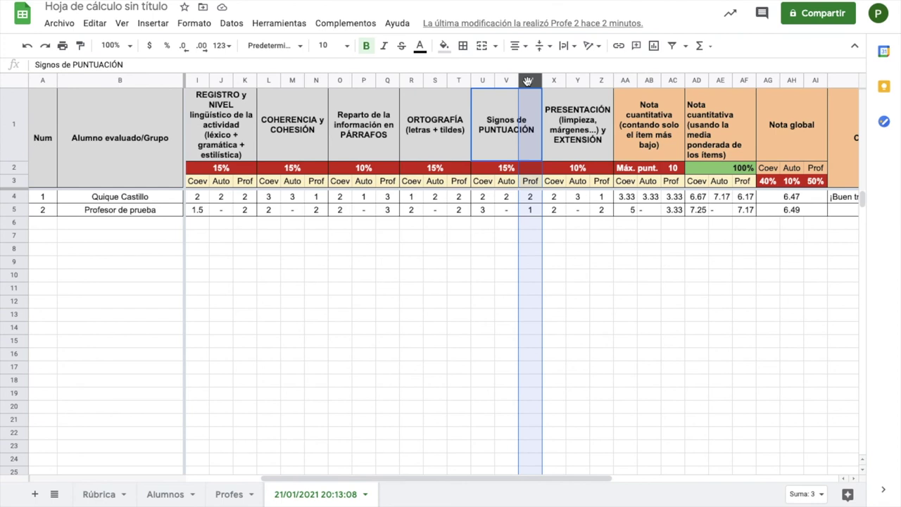
{"action": "left_click", "coordinate": [774, 112]}
{"action": "scroll", "coordinate": [773, 111], "scroll_direction": "right", "scroll_amount": 3}
{"action": "scroll", "coordinate": [774, 116], "scroll_direction": "right", "scroll_amount": 2}
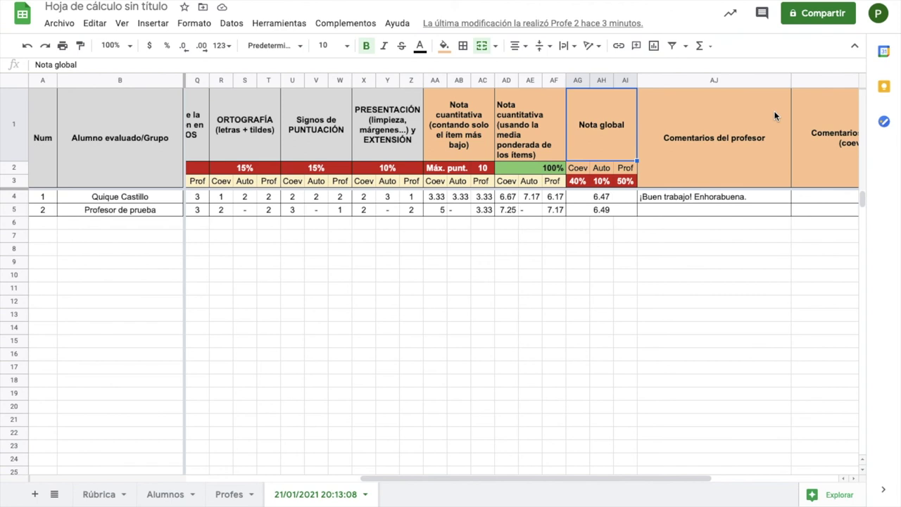
{"action": "left_click_drag", "start_coordinate": [579, 185], "coordinate": [626, 197]}
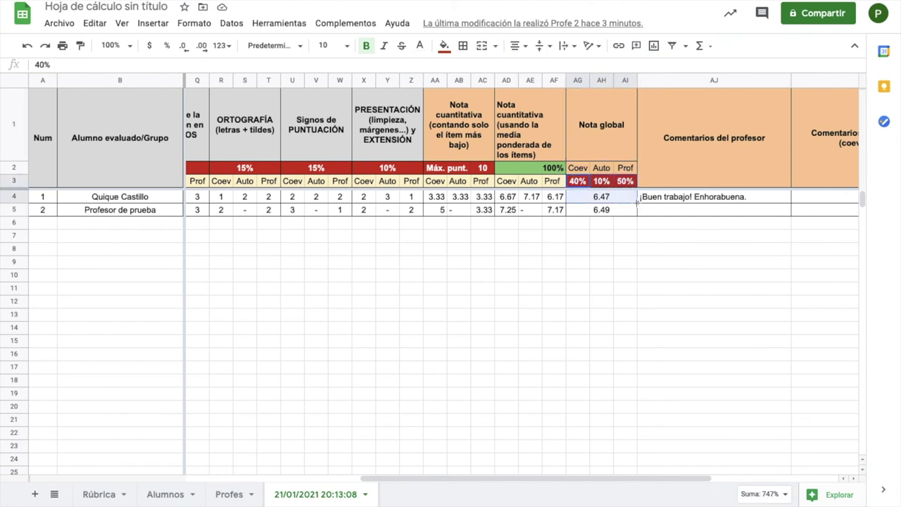
Step: Enter 20% as the Coev and Auto weights for the global grade
{"action": "left_click", "coordinate": [579, 181]}
{"action": "type", "text": "20"}
{"action": "key", "text": "Tab"}
{"action": "type", "text": "20"}
{"action": "key", "text": "Tab"}
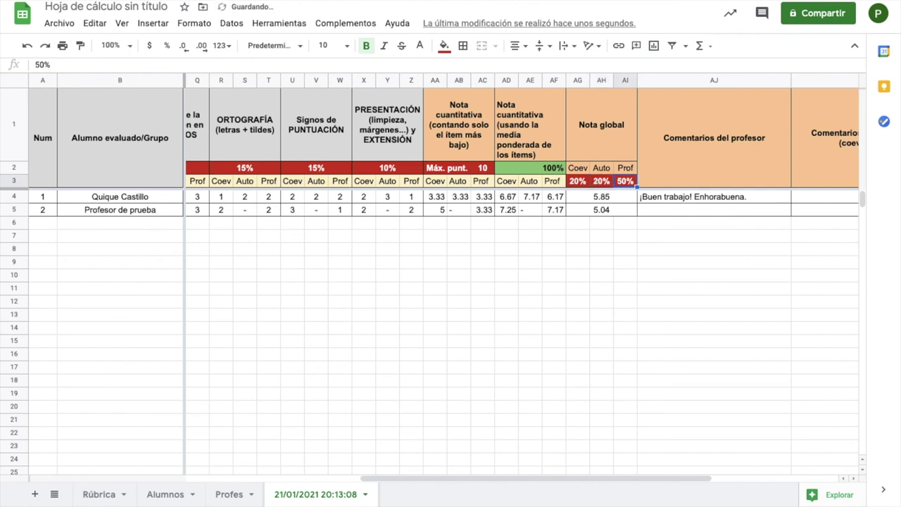
{"action": "key", "text": "Down"}
Step: Change the global grade weights to 0% Coev, 0% Auto and 100% Prof
{"action": "left_click", "coordinate": [577, 183]}
{"action": "type", "text": "0"}
{"action": "key", "text": "Tab"}
{"action": "type", "text": "0"}
{"action": "key", "text": "Tab"}
{"action": "type", "text": "11"}
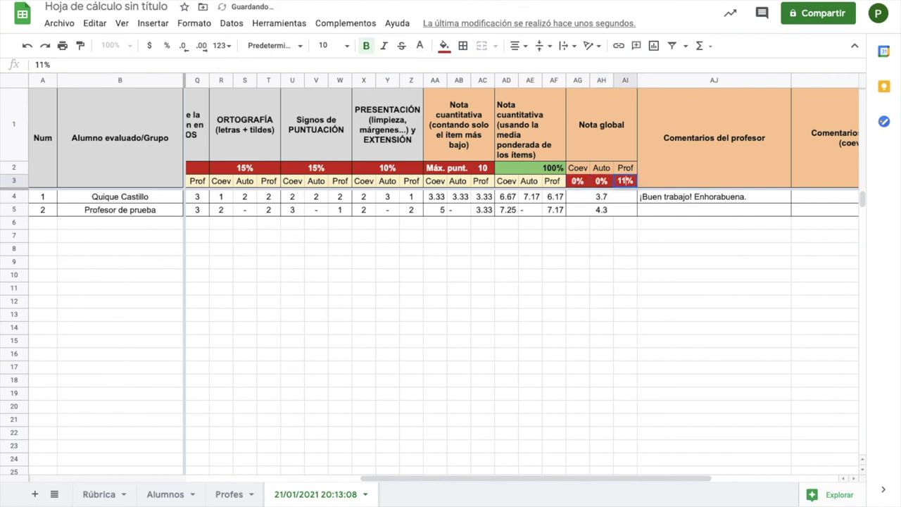
{"action": "type", "text": "0"}
{"action": "key", "text": "Return"}
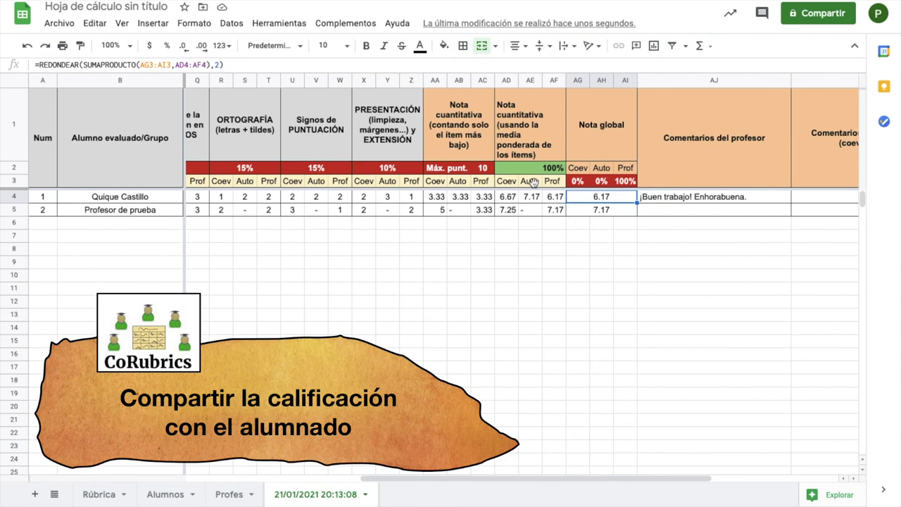
{"action": "left_click", "coordinate": [354, 32]}
Step: Set up sending results to students with weighted average, Nota global and Dianas charts
{"action": "mouse_move", "coordinate": [367, 84]}
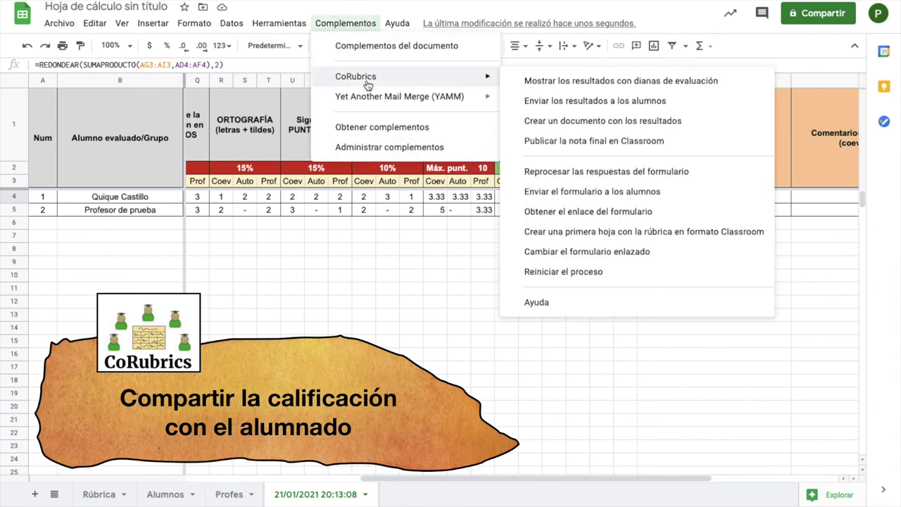
{"action": "left_click", "coordinate": [533, 105]}
{"action": "left_click", "coordinate": [711, 118]}
{"action": "left_click", "coordinate": [708, 121]}
{"action": "left_click", "coordinate": [720, 216]}
{"action": "left_click", "coordinate": [696, 229]}
{"action": "left_click", "coordinate": [718, 256]}
Step: Send the results e-mails and review the received rubric in Gmail
{"action": "left_click", "coordinate": [697, 266]}
{"action": "left_click", "coordinate": [700, 406]}
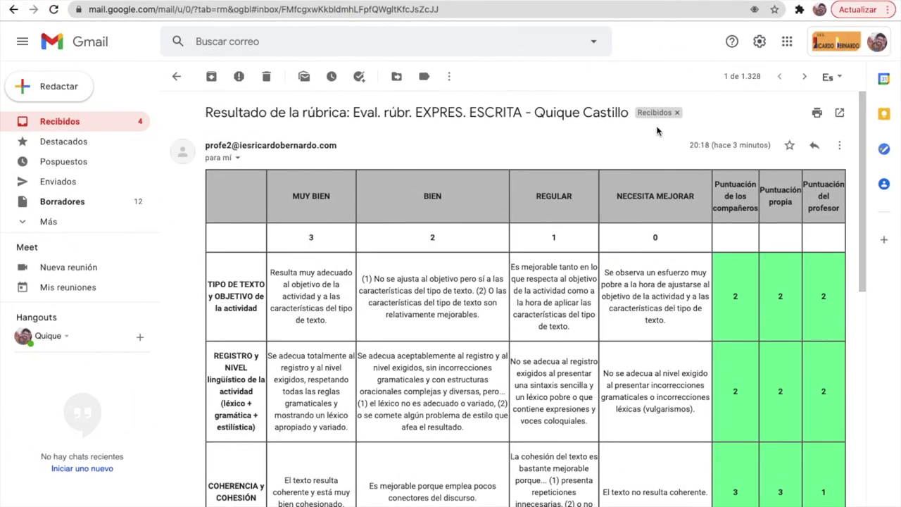
{"action": "scroll", "coordinate": [669, 135], "scroll_direction": "down", "scroll_amount": 5}
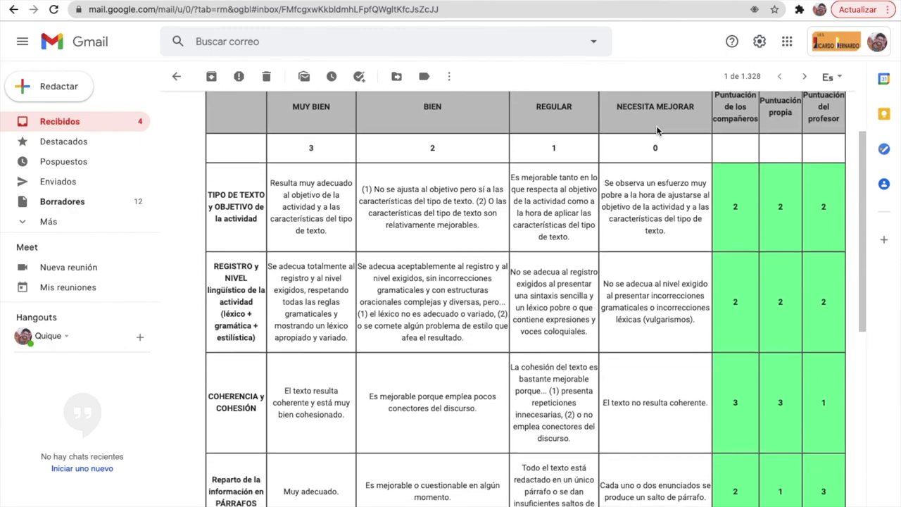
{"action": "scroll", "coordinate": [656, 131], "scroll_direction": "down", "scroll_amount": 7}
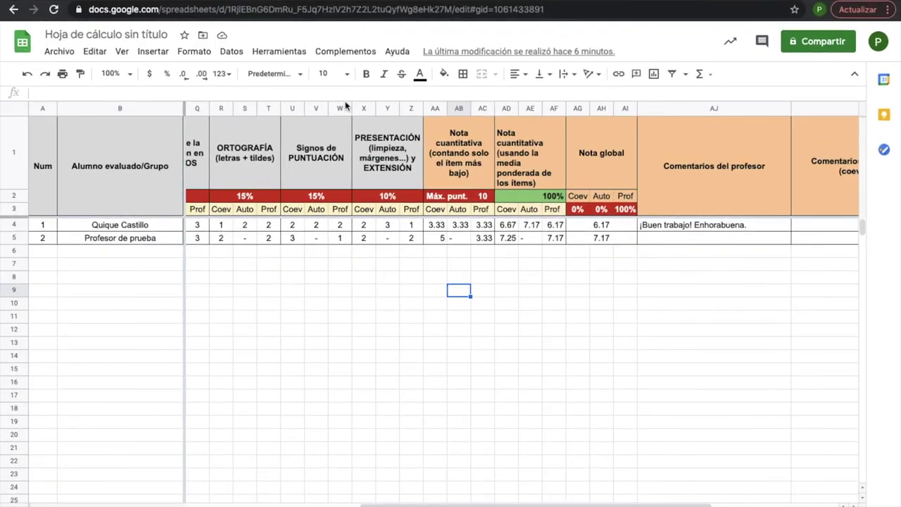
Step: Open CoRubrics' Publicar/Actualizar la nota final en Classroom panel
{"action": "left_click", "coordinate": [347, 54]}
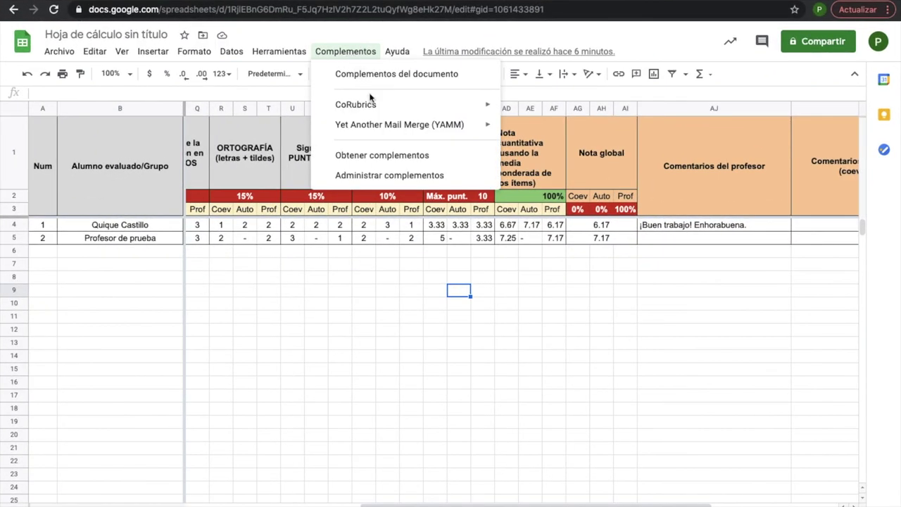
{"action": "mouse_move", "coordinate": [371, 102]}
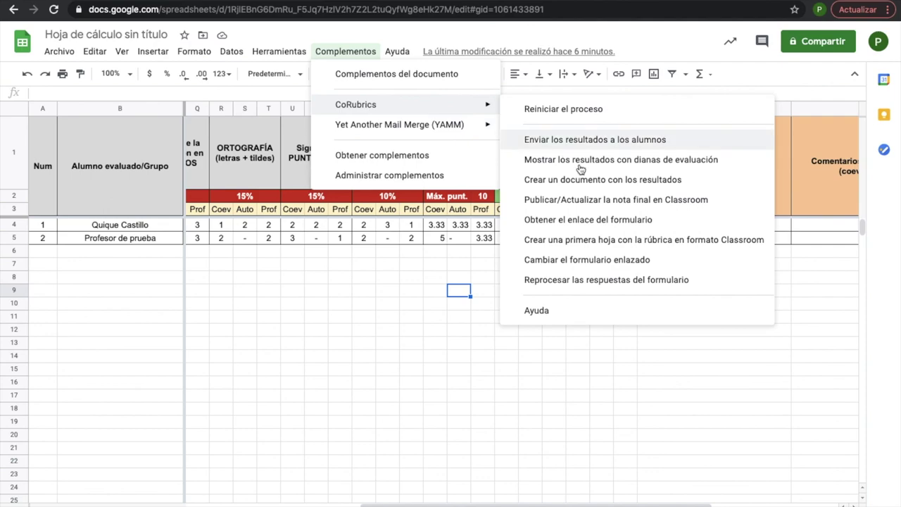
{"action": "left_click", "coordinate": [580, 199]}
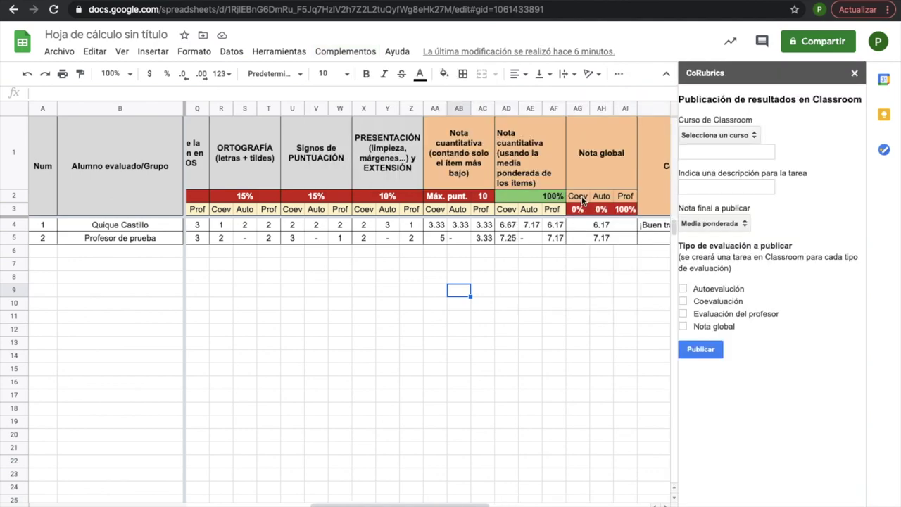